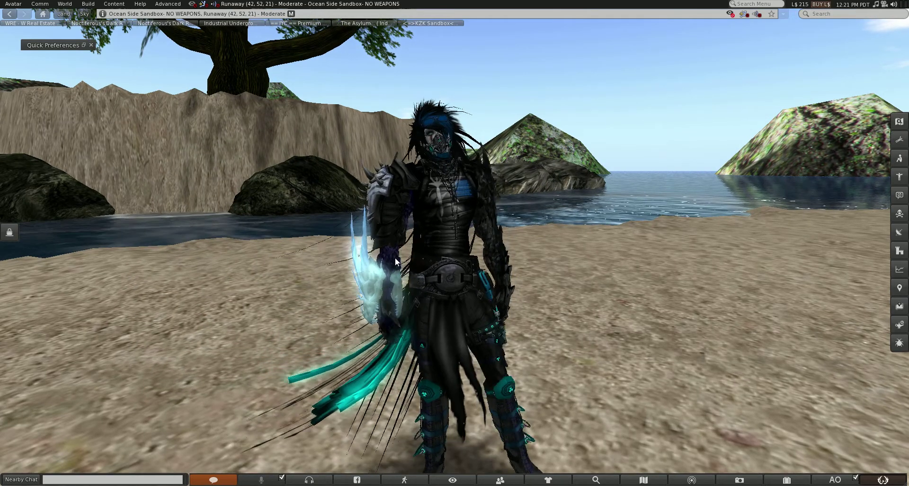
right_click(395, 258)
right_click(541, 228)
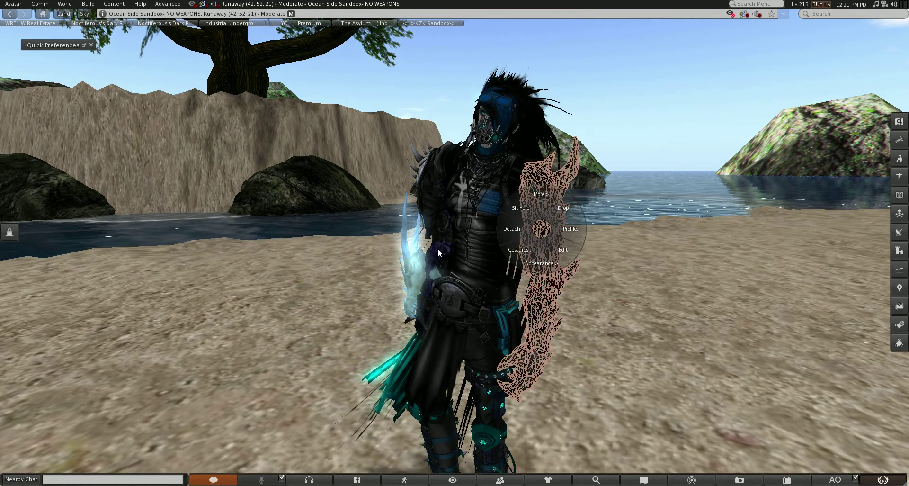
click(437, 248)
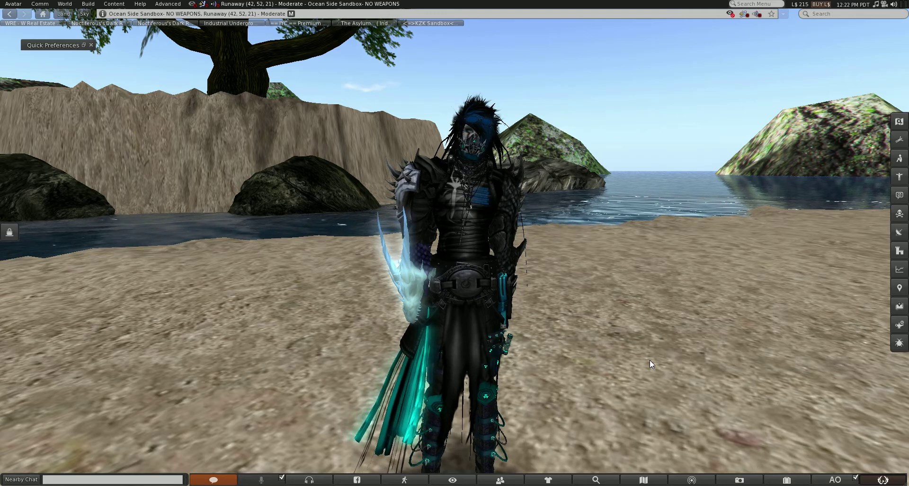
click(788, 479)
click(787, 479)
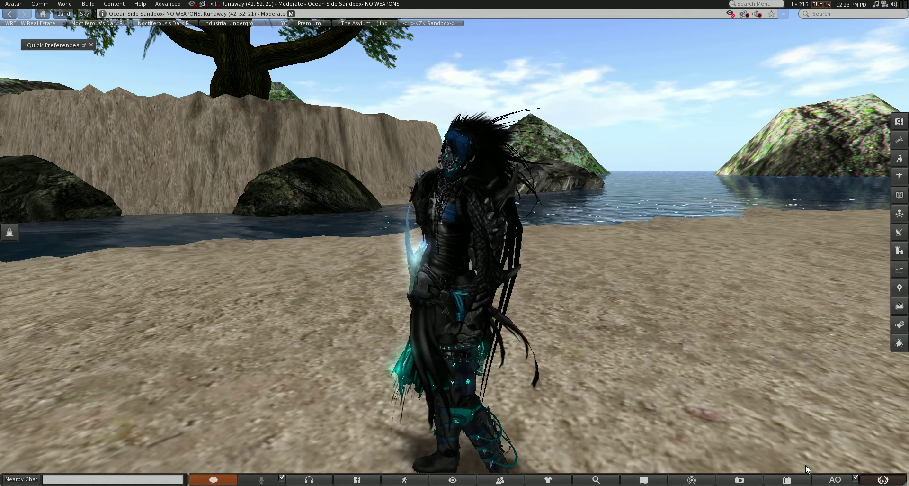
- Open the inventory window
click(786, 480)
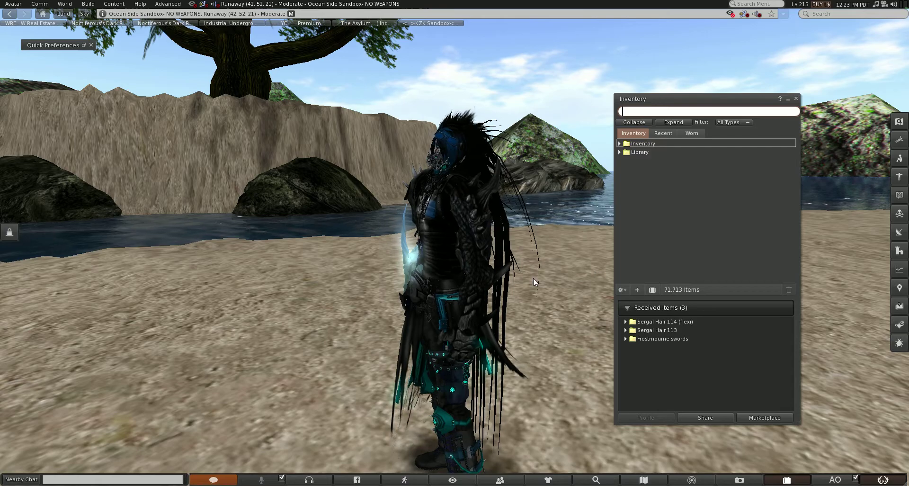
double_click(524, 292)
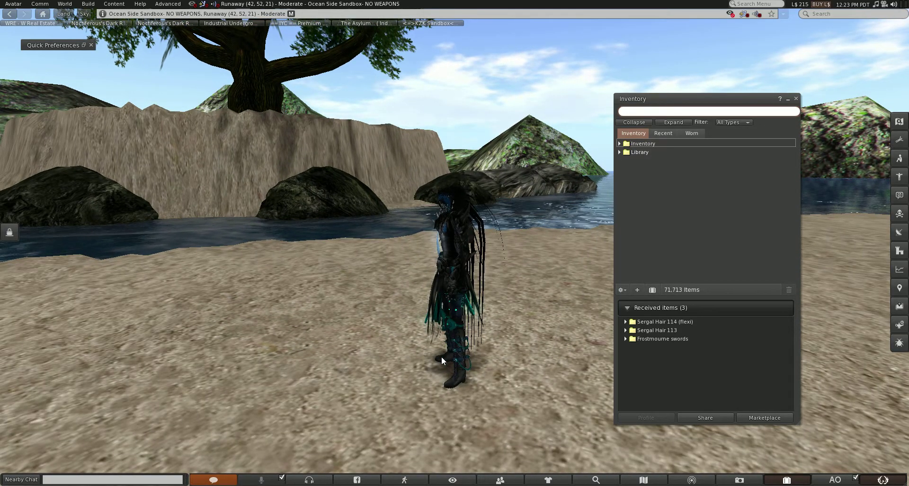
double_click(390, 402)
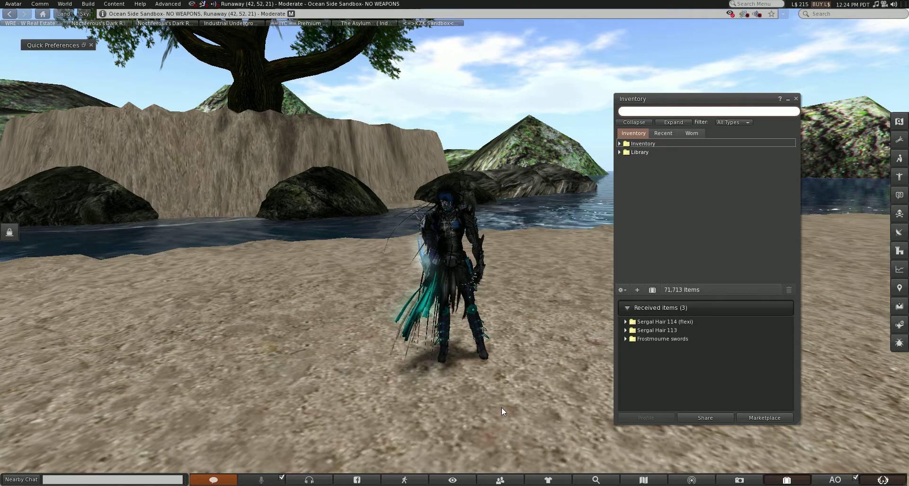
- Create a wooden box on the sand next to the avatar and focus on it
right_click(382, 413)
click(399, 394)
click(391, 408)
scroll(390, 408, up, 2)
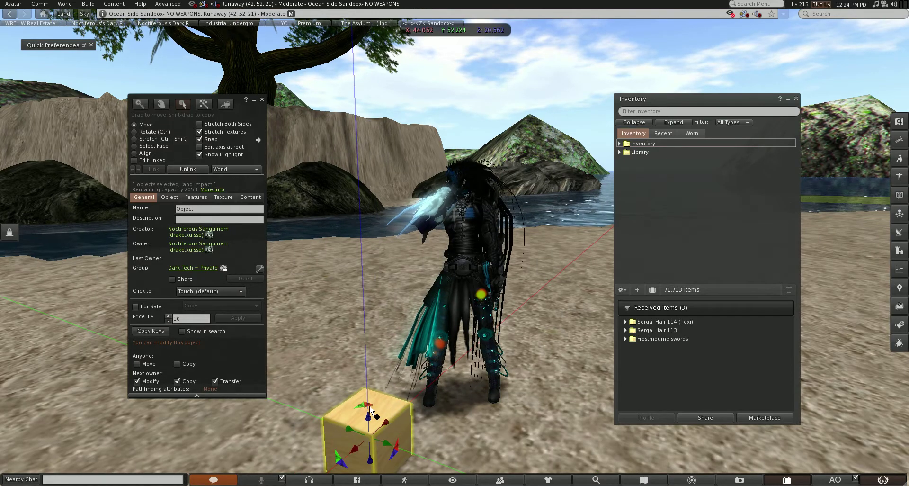
alt+click(388, 411)
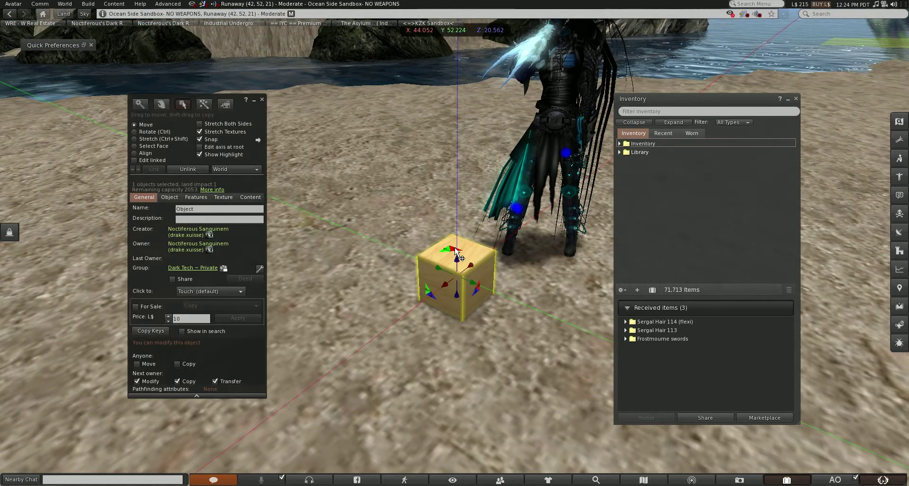
scroll(541, 202, up, 3)
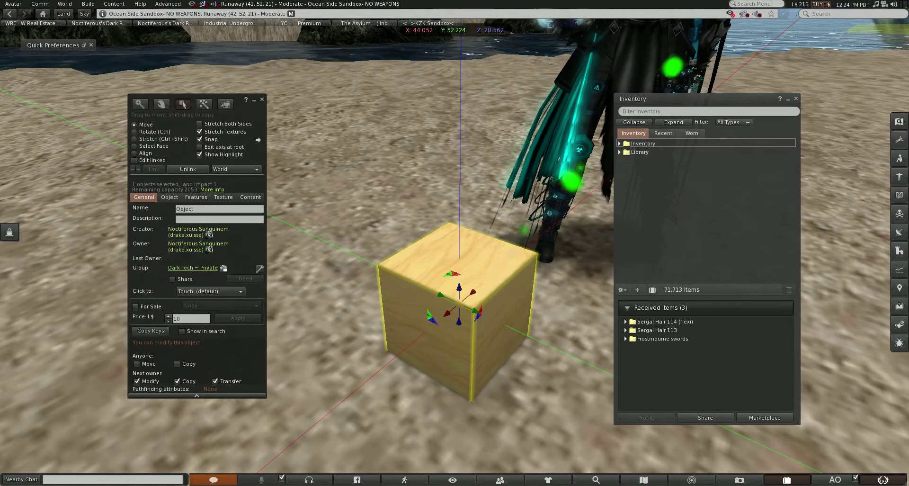
- Search the inventory for "vista animations"
click(709, 111)
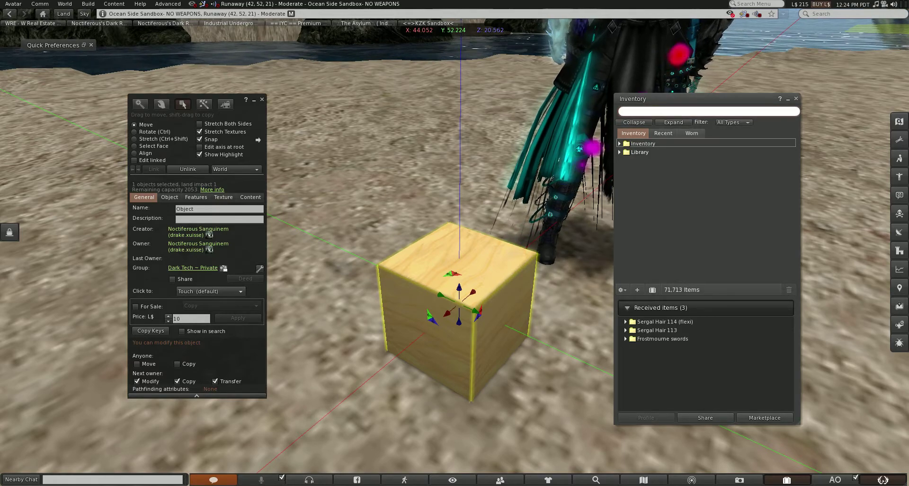
text(vista)
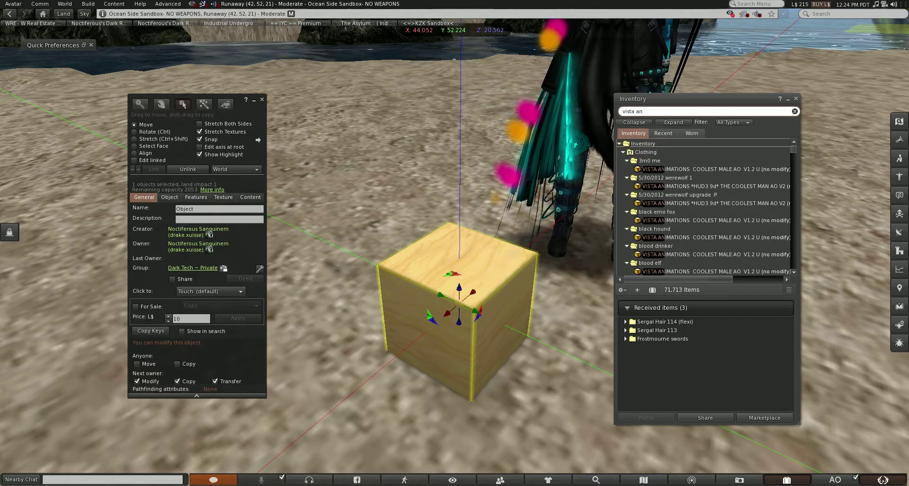
text(animations)
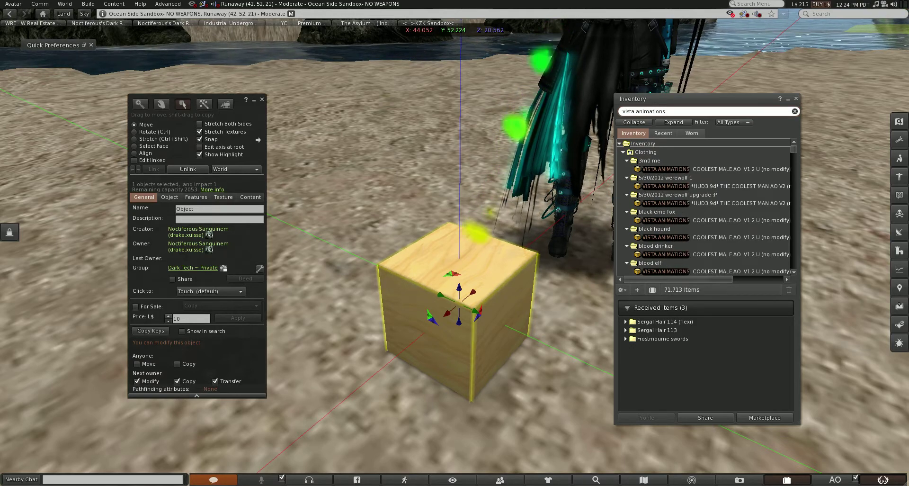
- Locate and select the first VISTA ANIMATIONS *HUD3.9d* THE COOLEST MAN AO V2 item in New Folder
click(736, 169)
click(740, 186)
scroll(739, 186, down, 4)
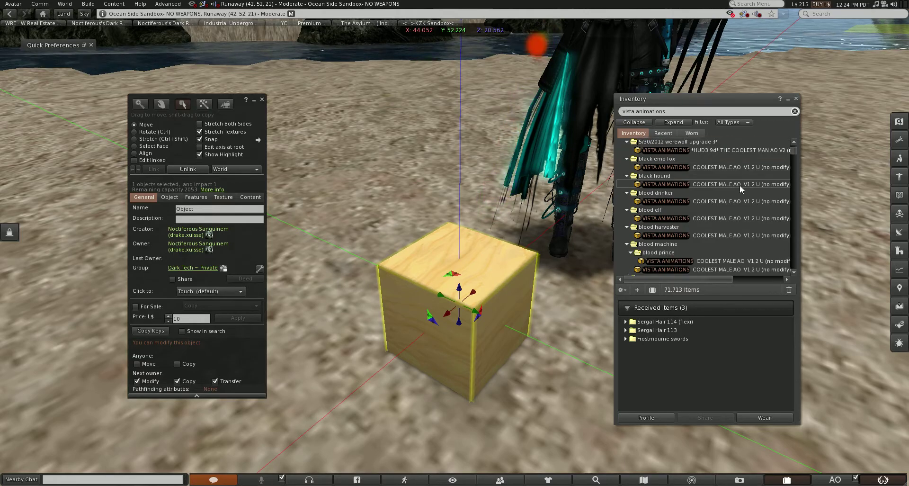
scroll(739, 185, down, 10)
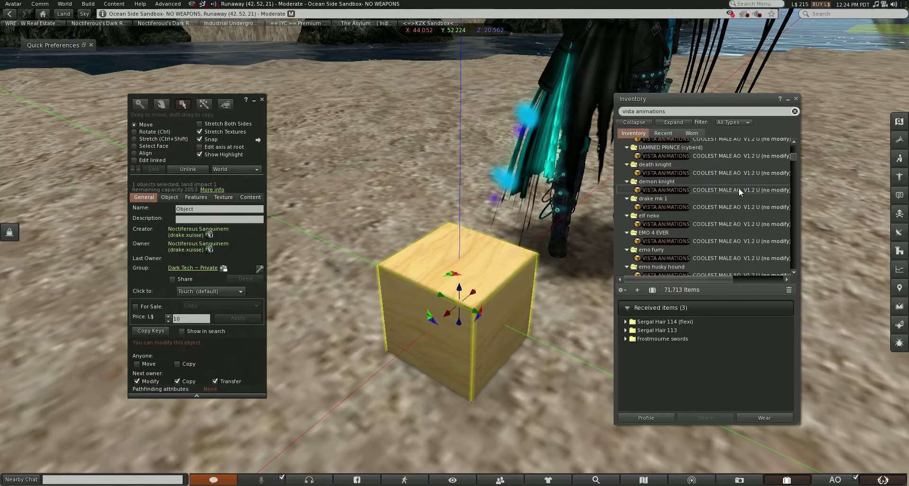
scroll(744, 186, down, 10)
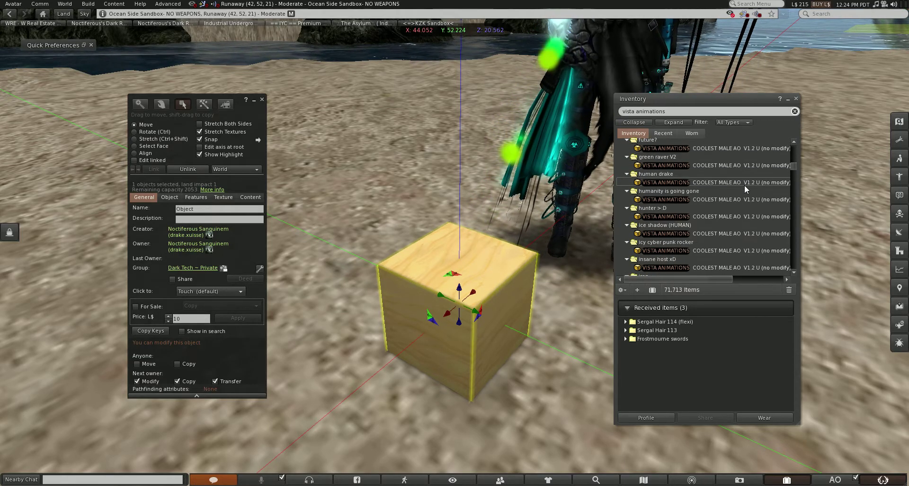
scroll(744, 185, down, 10)
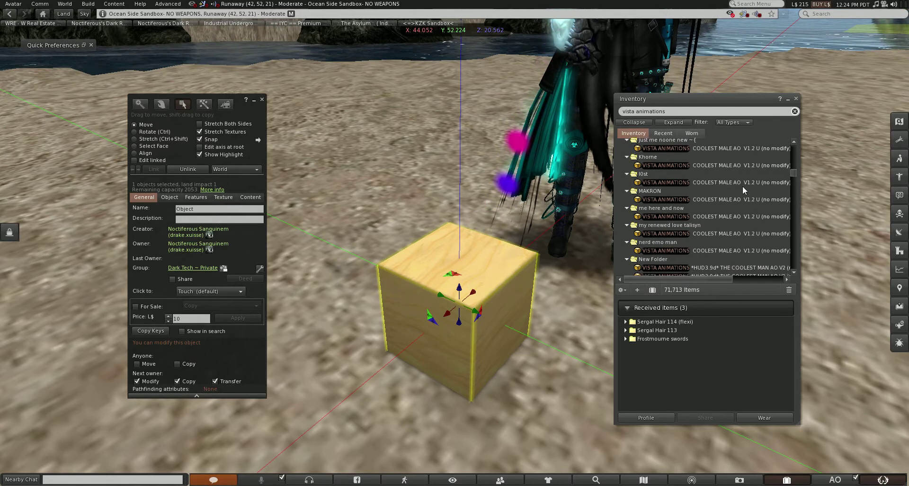
scroll(742, 187, down, 3)
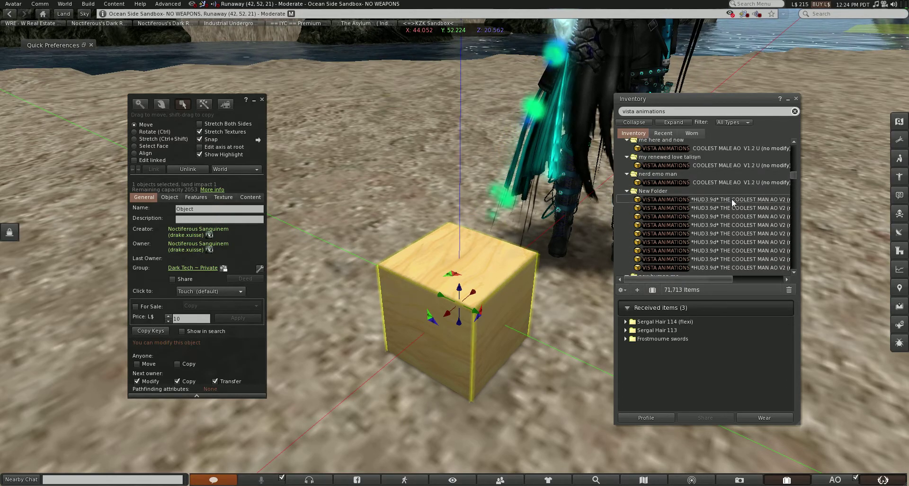
click(732, 200)
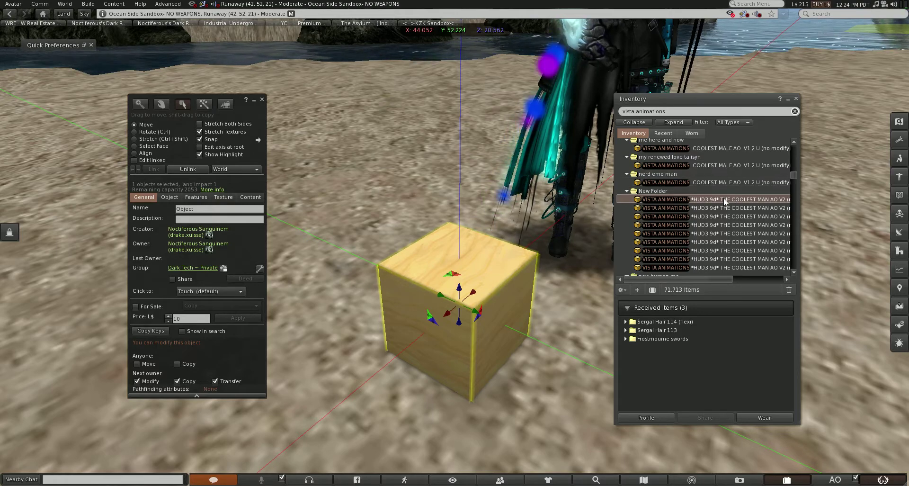
scroll(724, 196, down, 1)
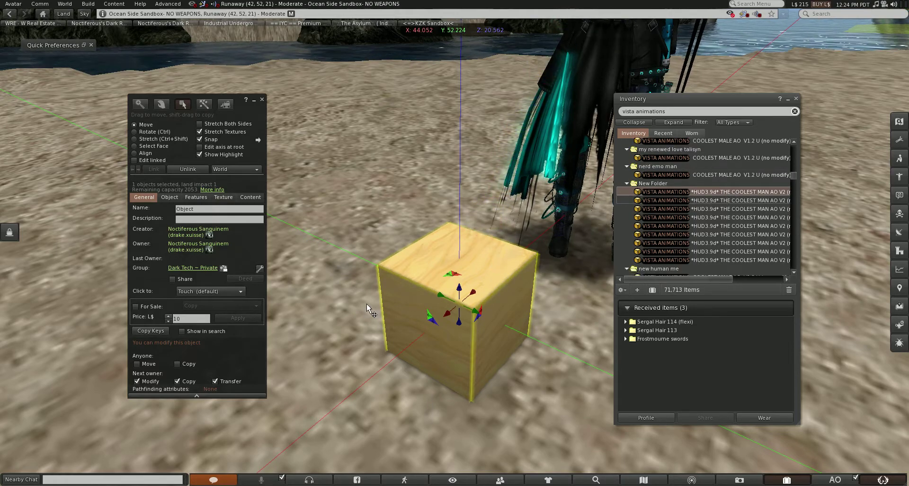
- Inspect the wooden box up close and finish editing it
scroll(462, 313, up, 2)
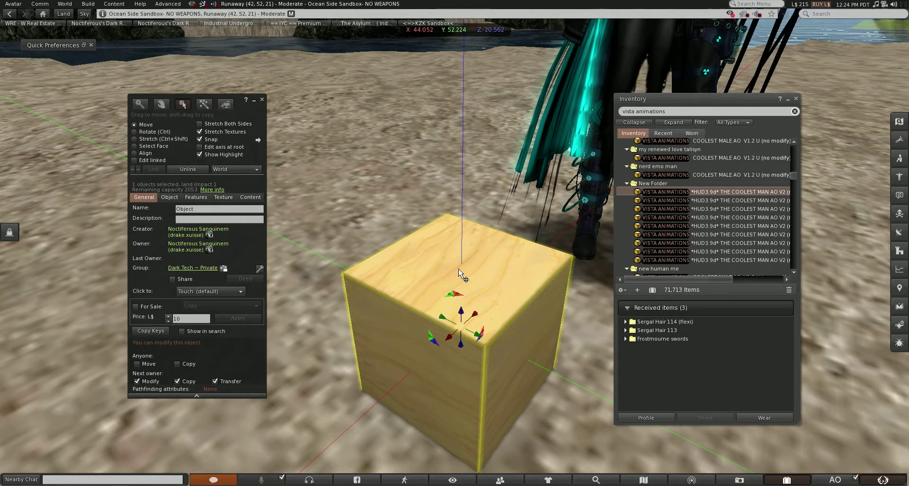
drag(458, 269, 455, 247)
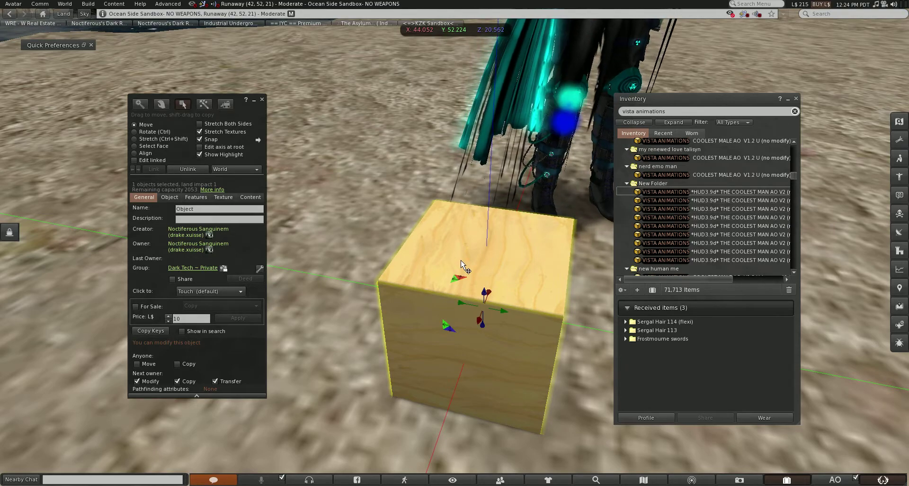
key(Escape)
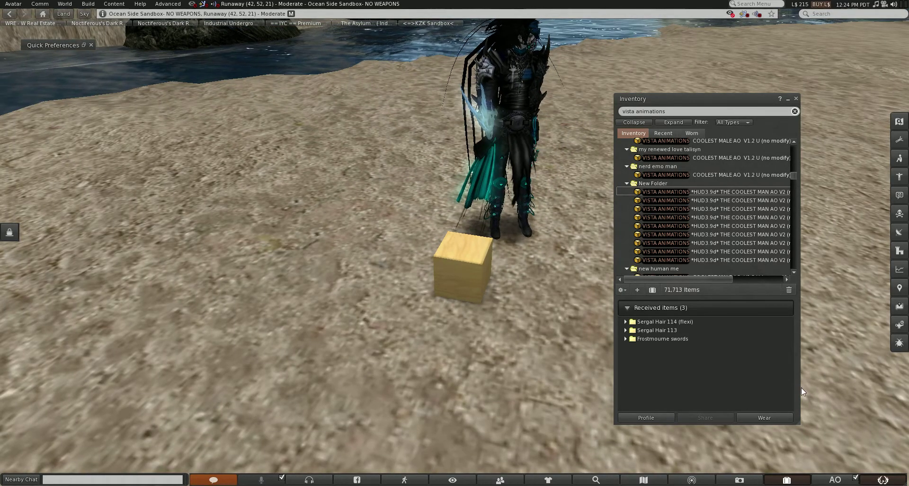
- Turn off the viewer's built-in AO and add the first *HUD3.9d* THE COOLEST MAN AO V2 item in New Folder to the avatar
click(856, 476)
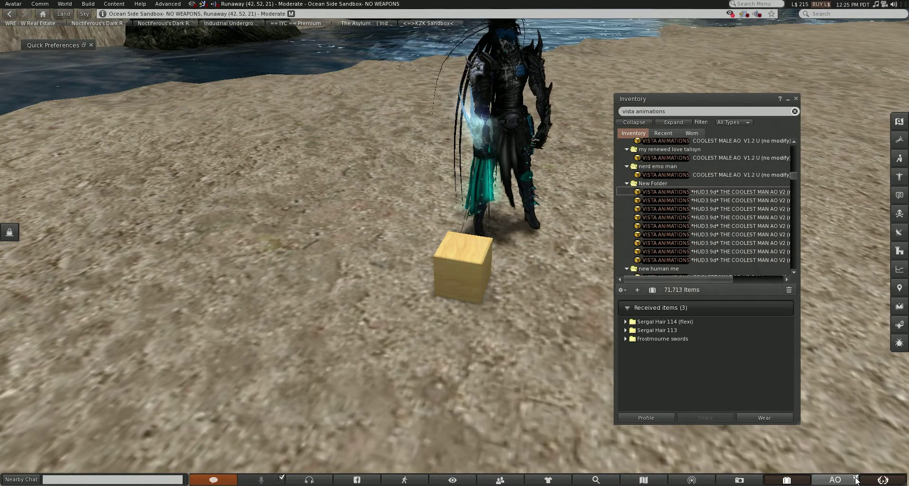
right_click(687, 192)
click(706, 312)
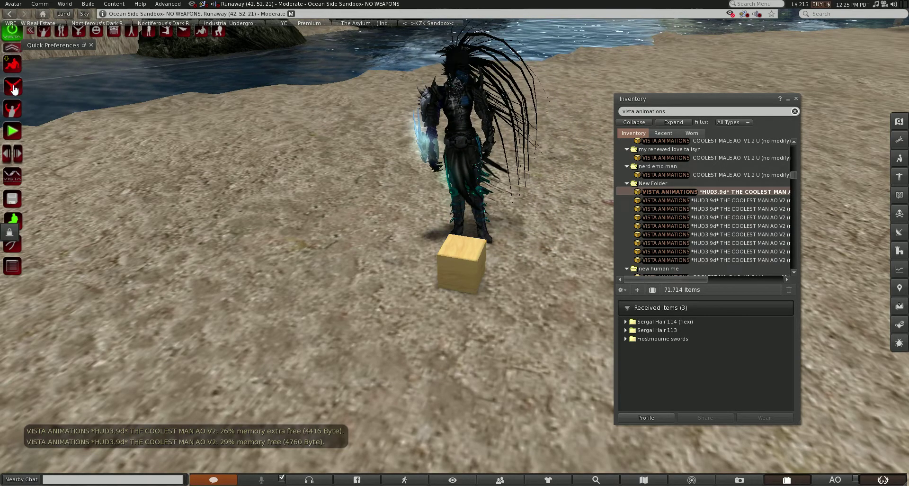
- Try the HUD's forced dance position and its forced arms position, switching each on and off again
click(13, 87)
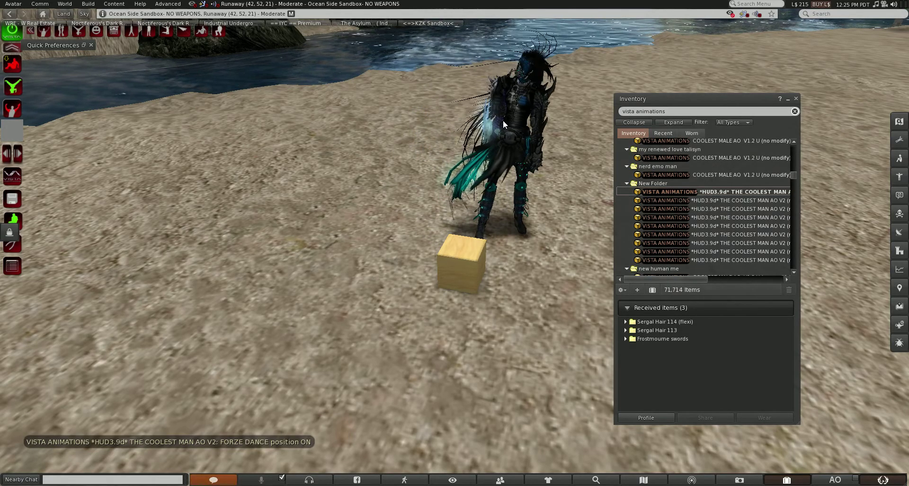
key(Escape)
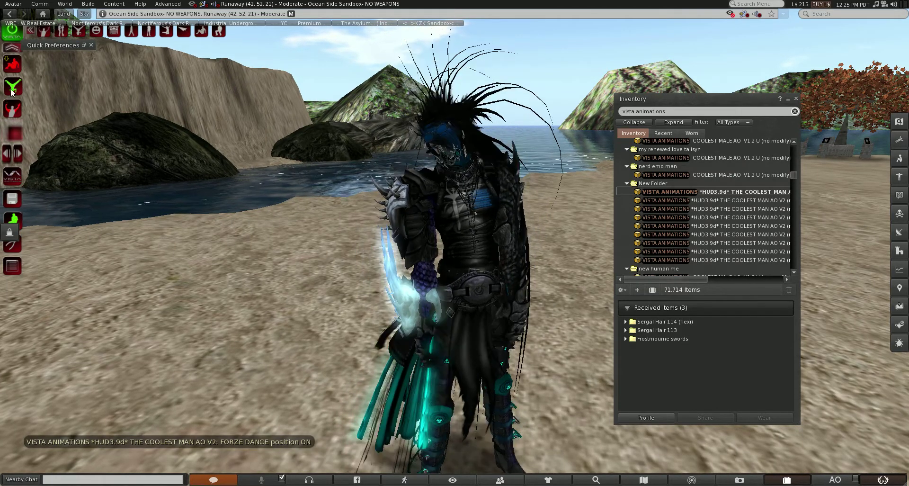
click(13, 89)
click(16, 112)
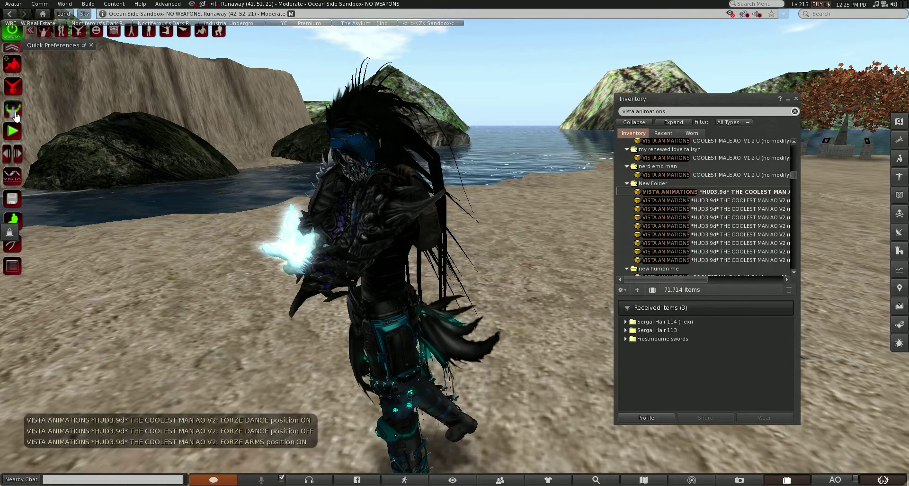
click(15, 115)
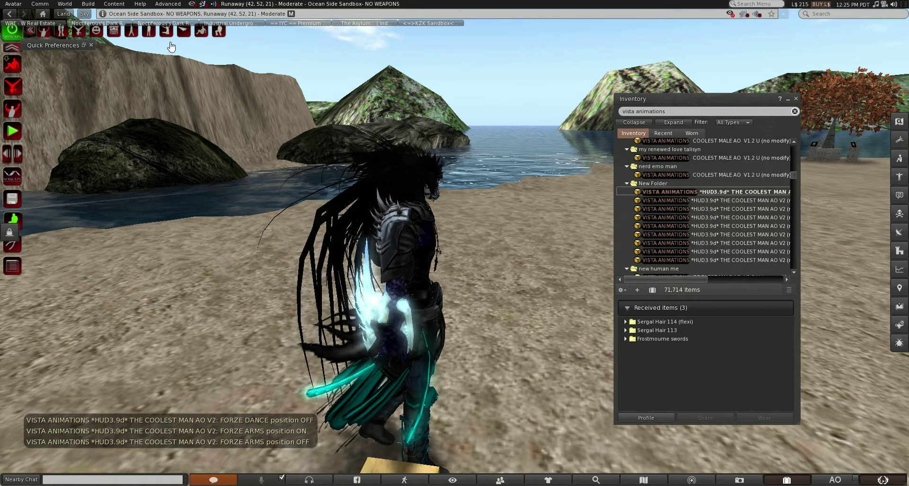
- Collapse the AO HUD's vertical and horizontal button rows
click(11, 47)
click(30, 32)
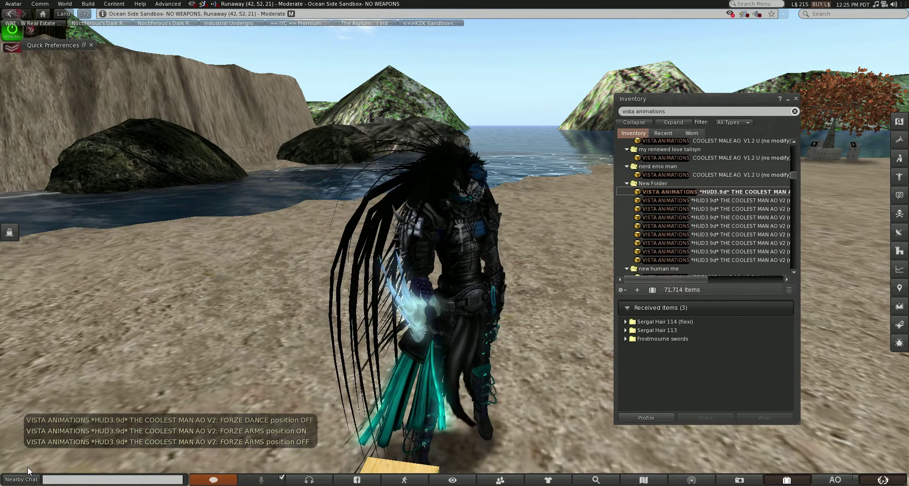
- Review the AO HUD's messages in the nearby chat history and close the conversation window
click(27, 480)
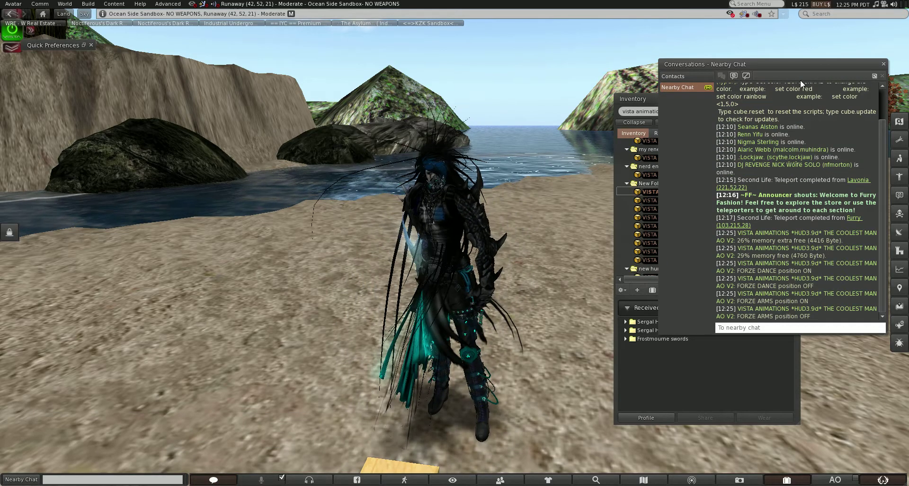
drag(797, 67, 640, 60)
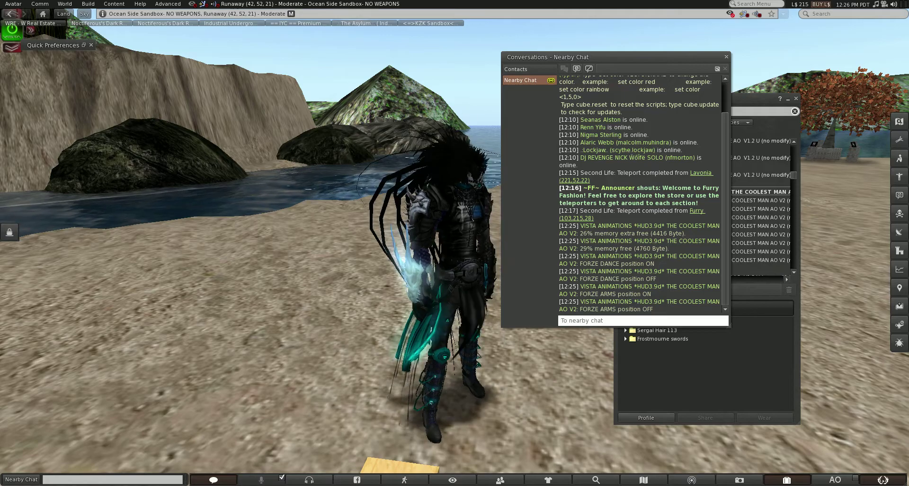
click(726, 57)
- Detach THE COOLEST MAN AO V2 HUD from the avatar and add it again from New Folder
right_click(724, 190)
click(751, 309)
right_click(672, 191)
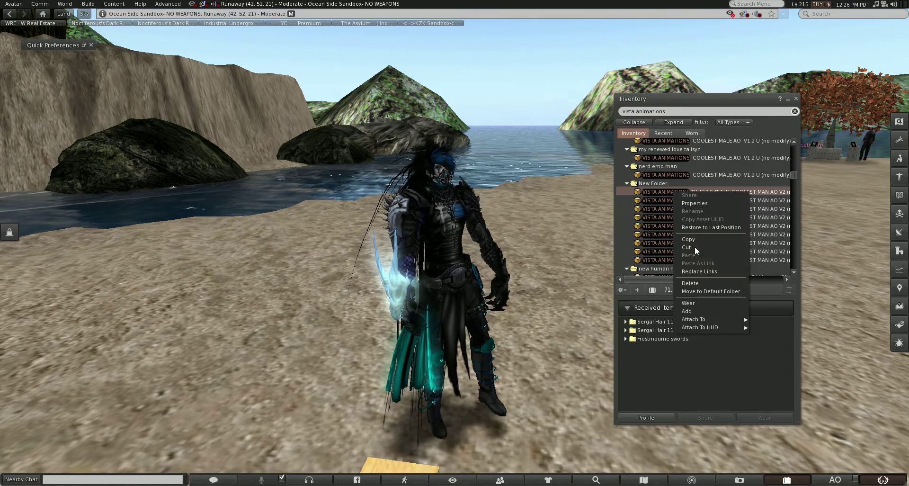
click(699, 311)
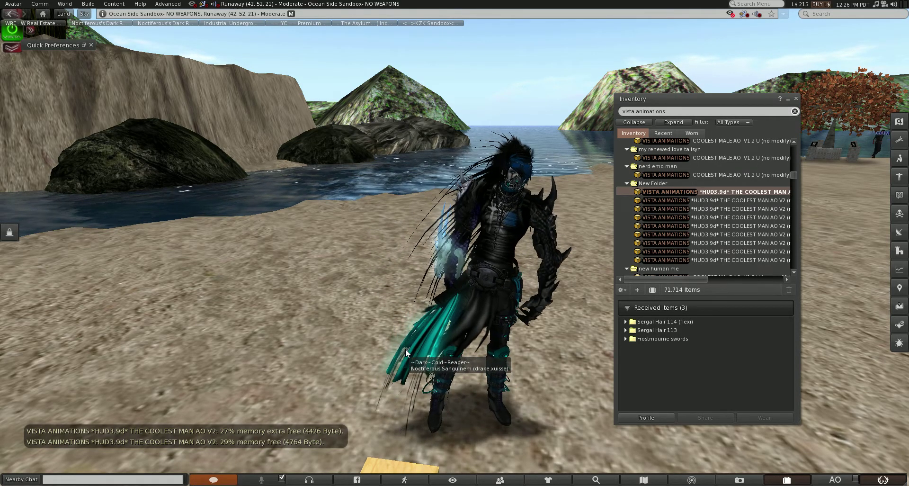
- Detach THE COOLEST MAN AO V2 HUD in New Folder from the avatar
scroll(406, 348, up, 1)
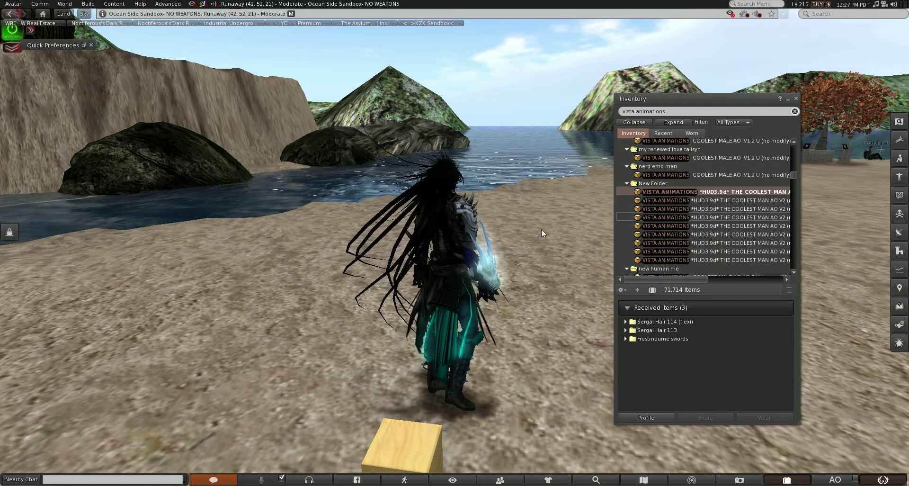
right_click(732, 190)
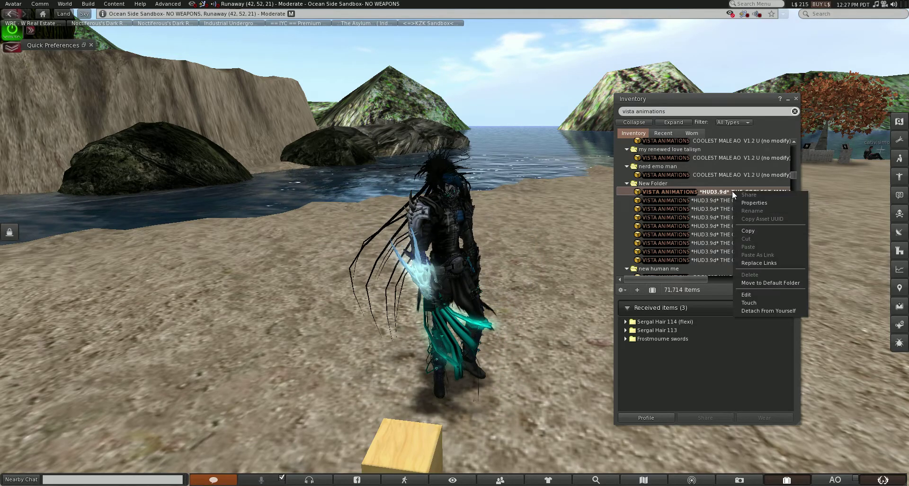
click(760, 311)
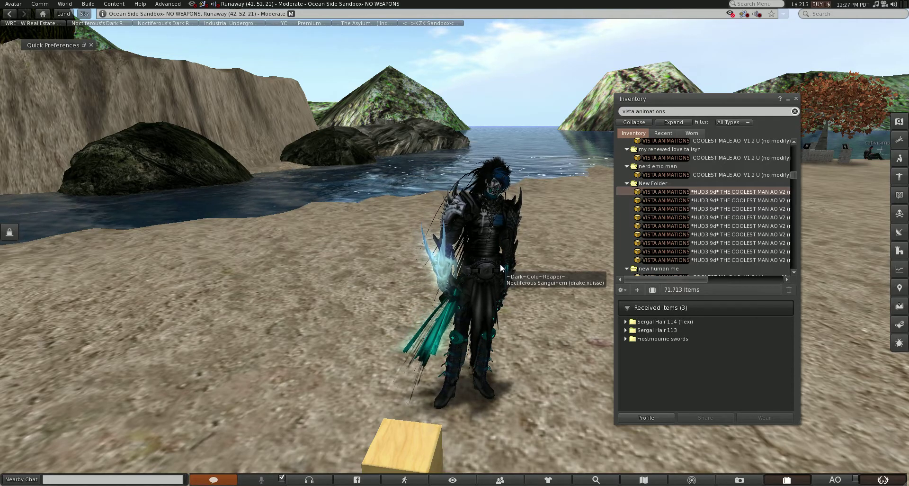
- Focus the camera on the wooden box beside the avatar and open the box for editing
alt+click(397, 428)
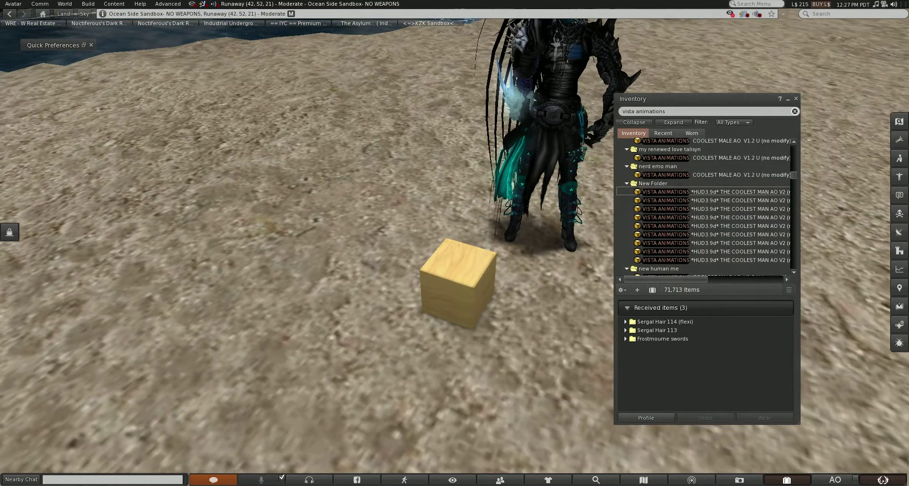
scroll(469, 203, down, 3)
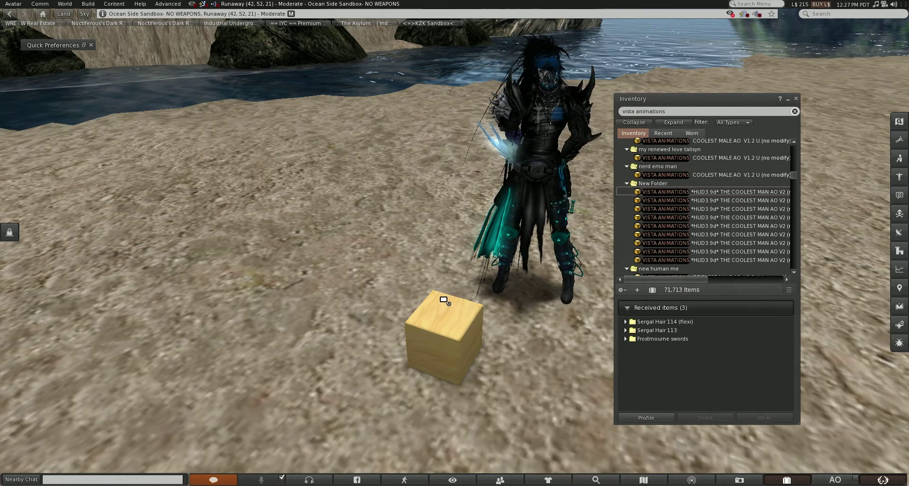
drag(444, 300, 456, 242)
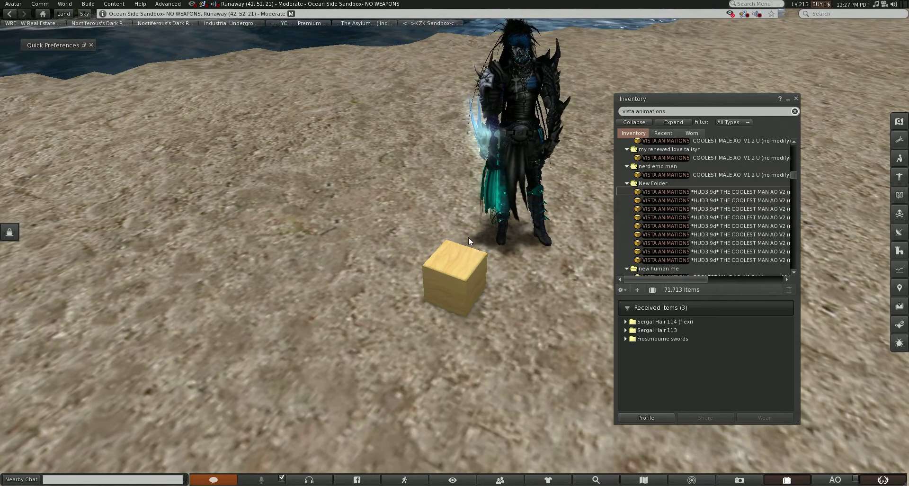
alt+click(484, 255)
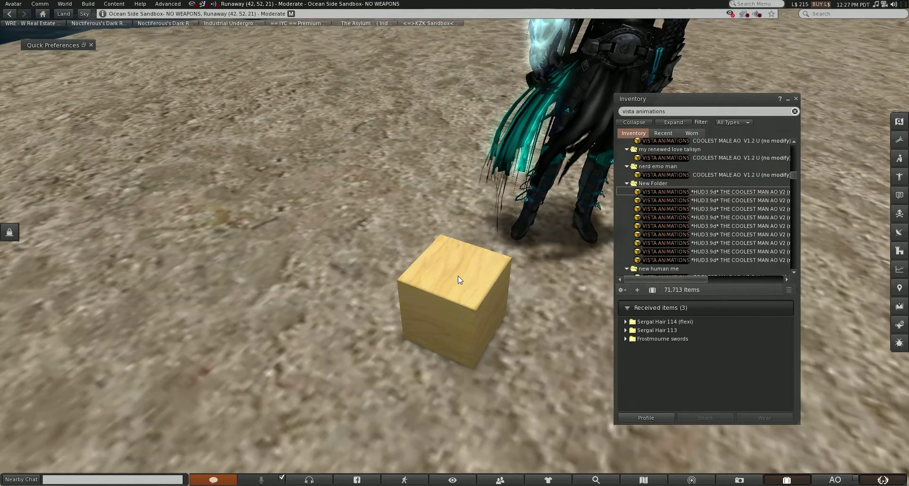
right_click(458, 276)
click(475, 294)
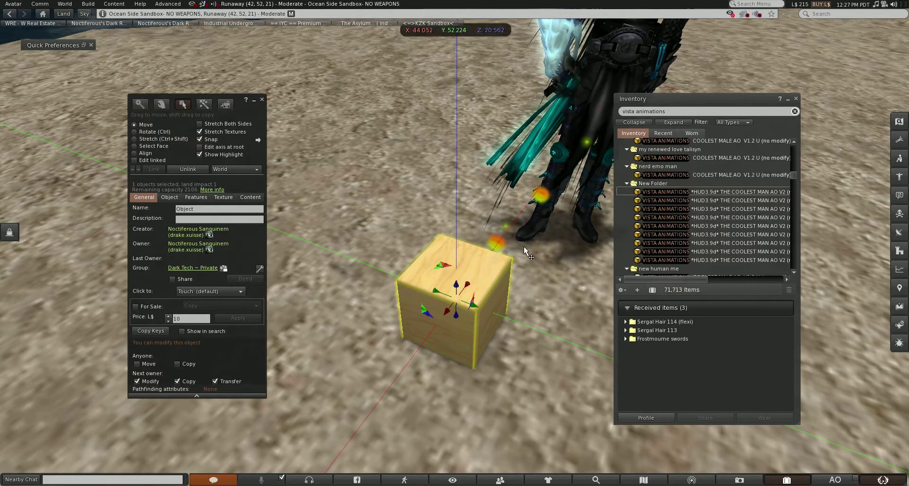
scroll(523, 246, up, 1)
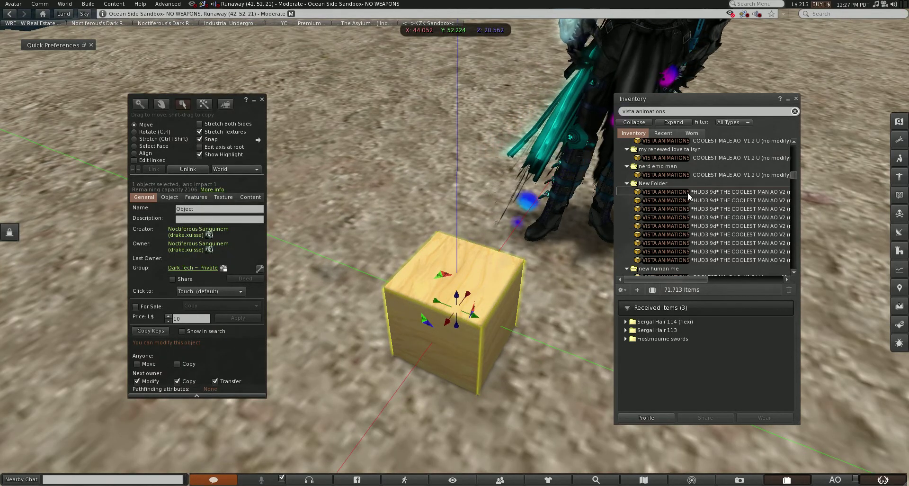
- Rez THE COOLEST MAN AO V2 HUD from New Folder onto the top of the wooden box
click(689, 192)
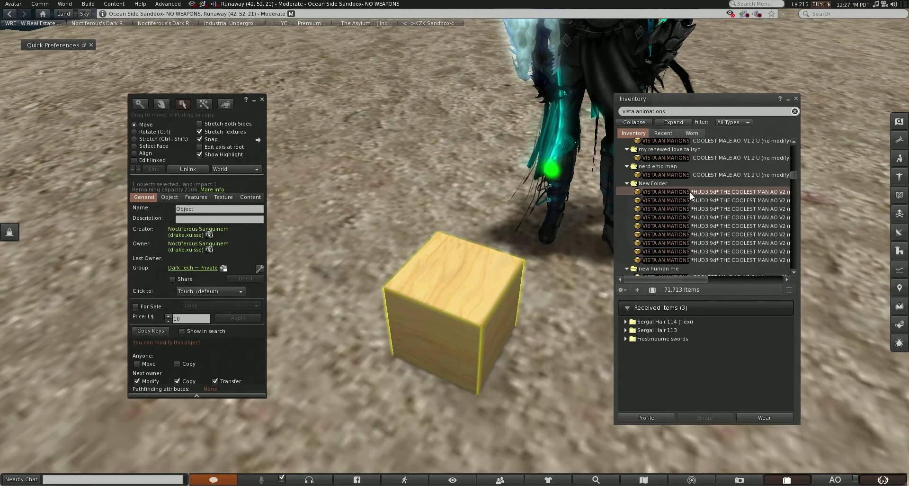
drag(677, 278, 649, 275)
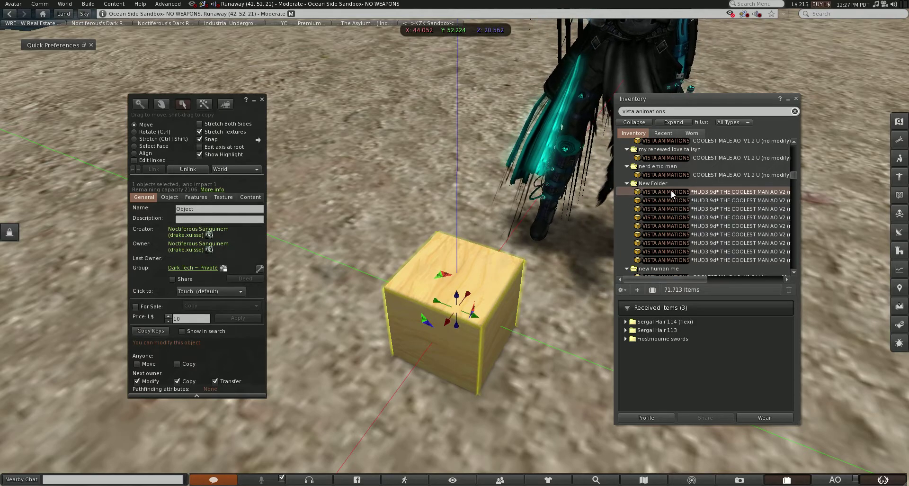
drag(671, 192, 650, 194)
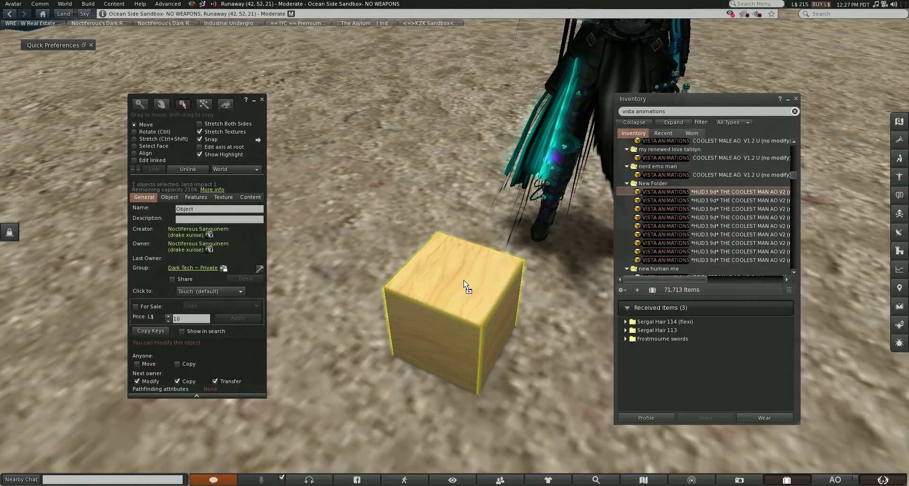
drag(450, 273, 451, 272)
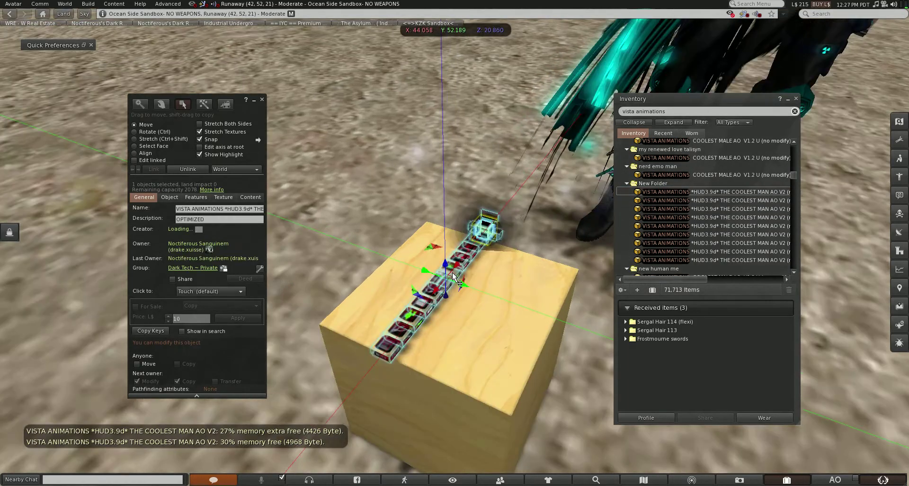
scroll(453, 272, up, 2)
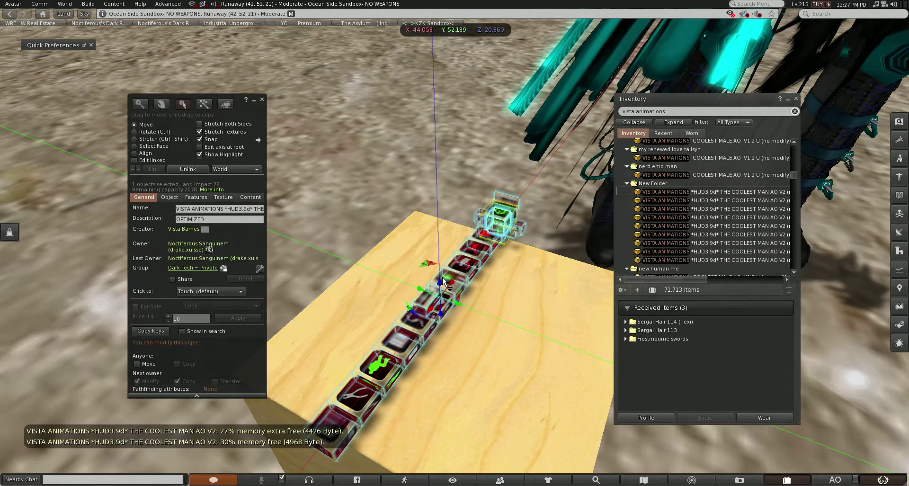
- Open the contents of the HUD lying on the box and look through its animations and scripts
right_click(462, 264)
click(483, 267)
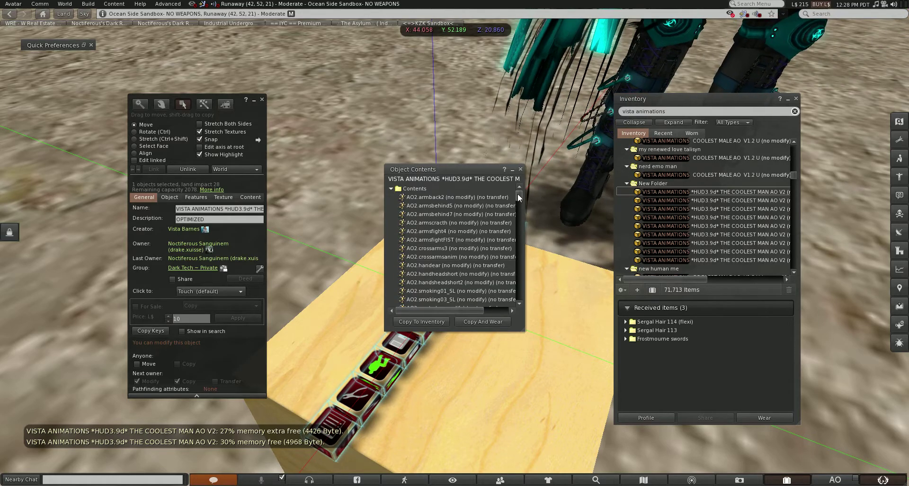
drag(518, 198, 519, 301)
click(518, 301)
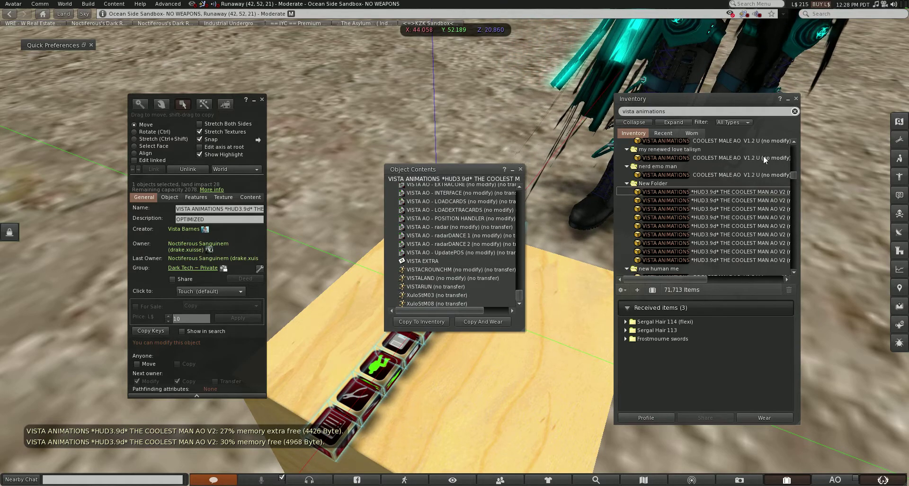
- Clear the vista animations inventory filter and collapse the Clothing folder
click(794, 110)
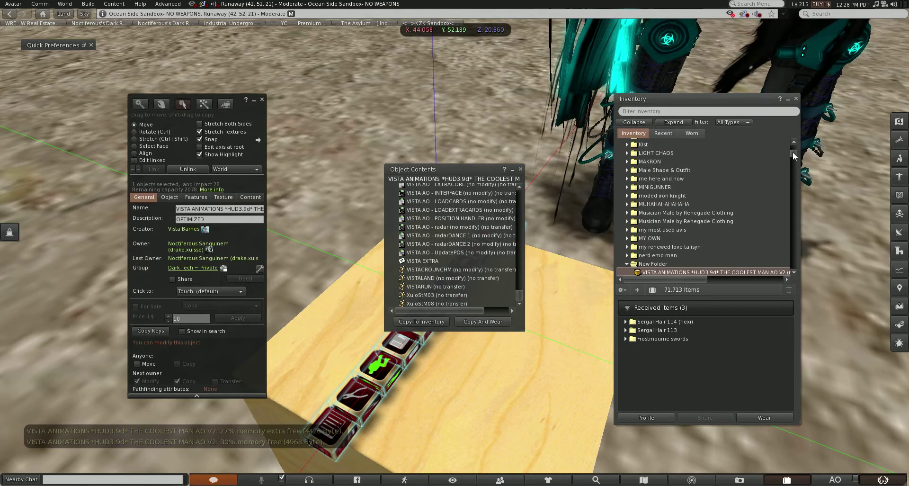
drag(794, 153, 794, 142)
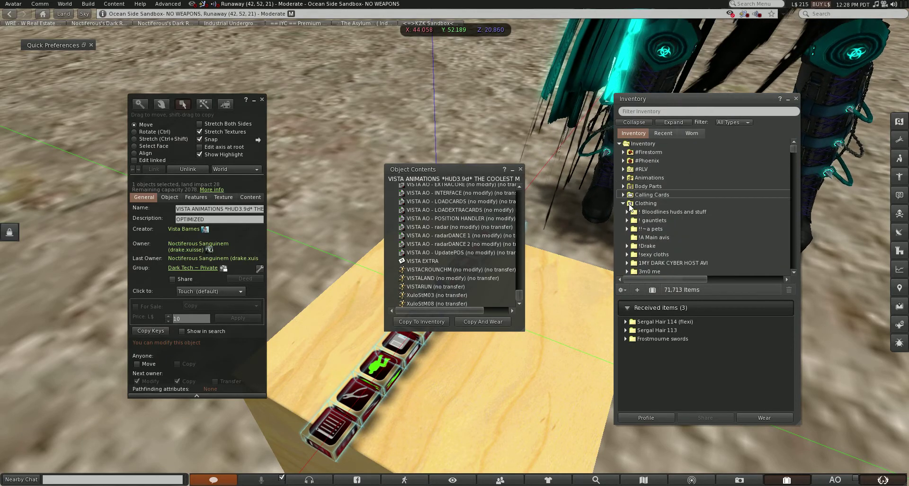
click(623, 203)
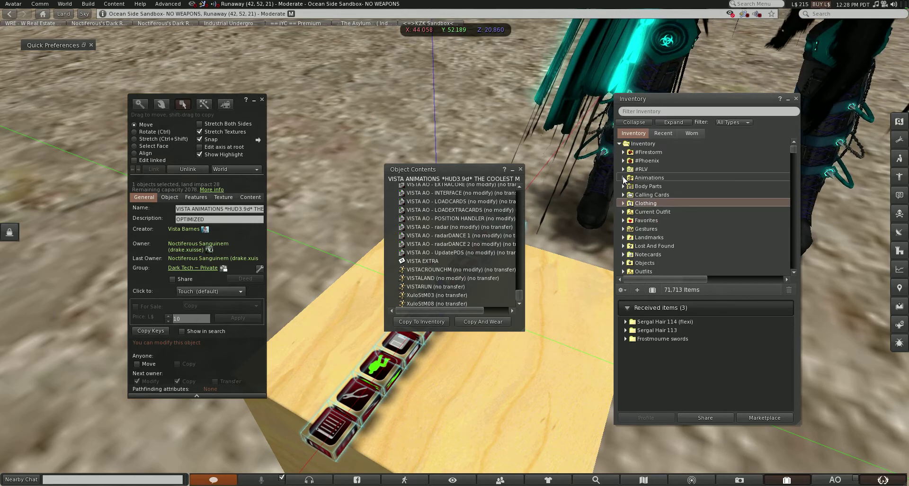
- Create a new folder inside the Animations folder and delete it again
click(623, 178)
right_click(648, 179)
click(670, 191)
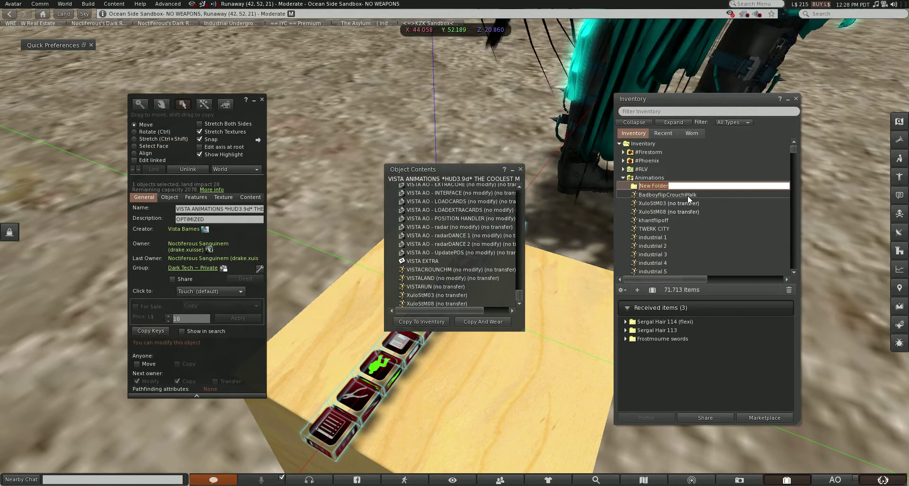
right_click(639, 187)
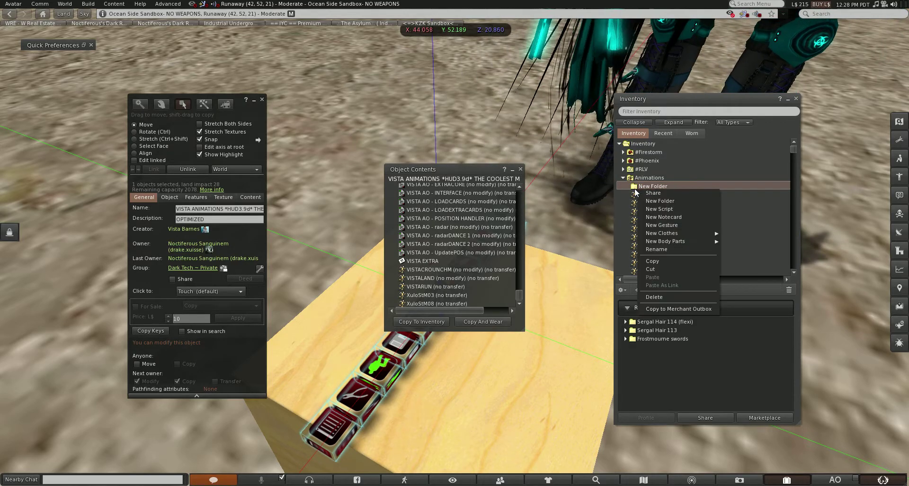
click(658, 297)
key(Return)
- Copy all of the HUD's contents to the inventory and close the animation previews
click(431, 321)
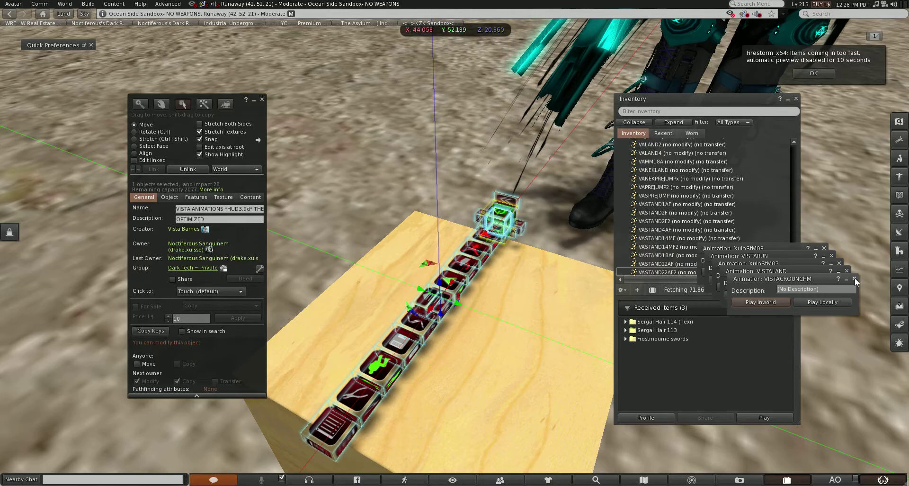
click(854, 279)
click(847, 271)
click(839, 264)
click(832, 256)
click(824, 249)
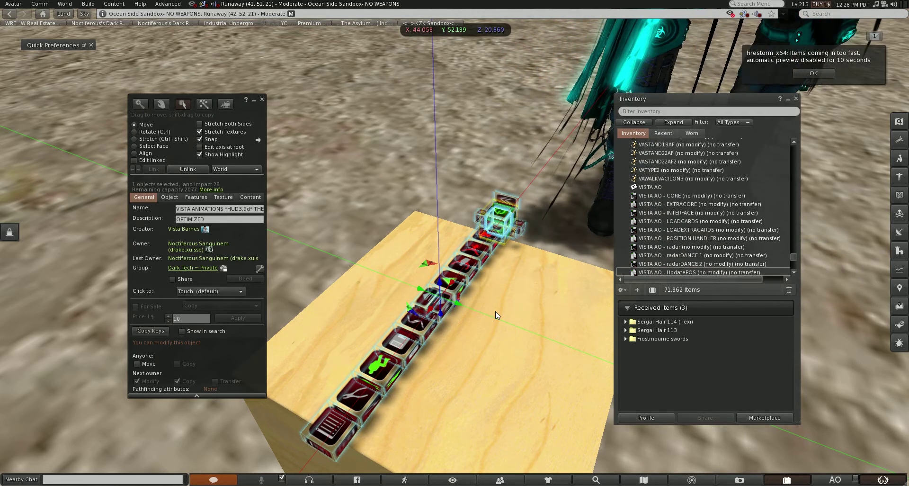
- Delete the HUD from the top of the box and dismiss the item preview notification
right_click(431, 310)
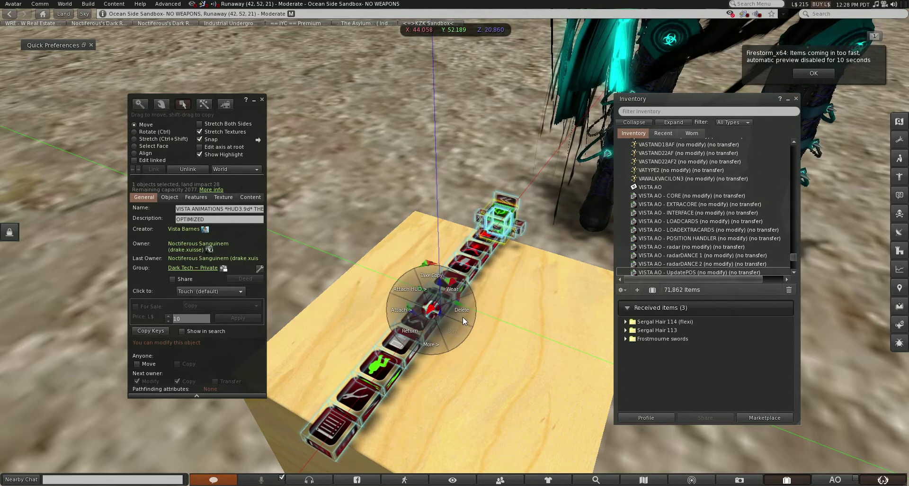
key(Escape)
key(Delete)
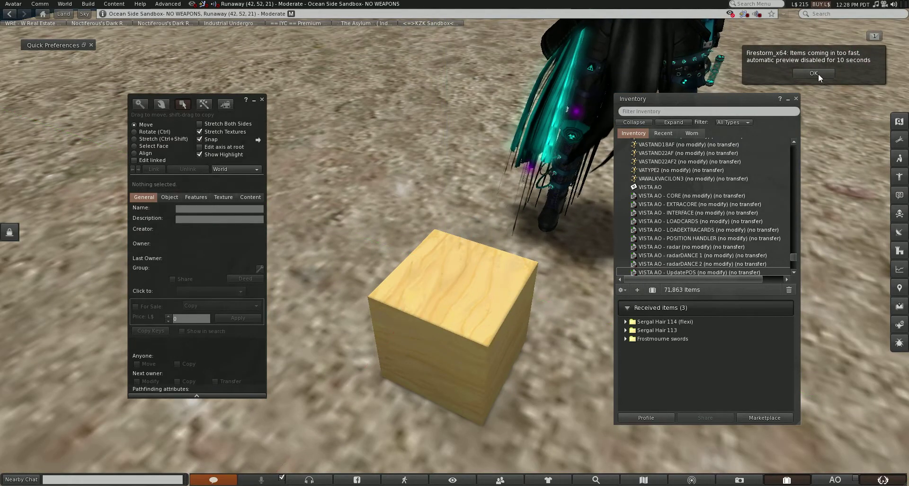
click(814, 73)
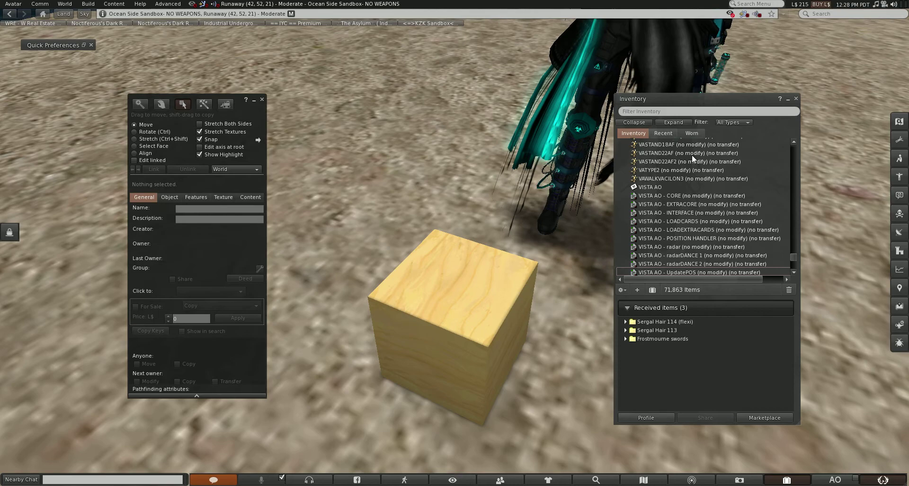
- Show the recent inventory items and look through the copied THE COOLEST MAN AO V2 folder
click(663, 134)
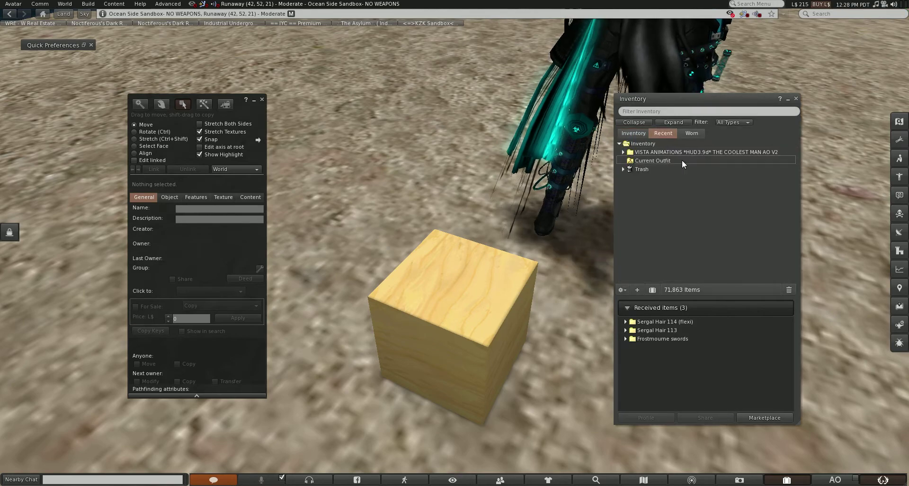
click(623, 151)
scroll(705, 202, down, 3)
scroll(701, 202, down, 4)
- Return the camera to the avatar, enable the viewer's built-in AO and close the object editing window
key(Escape)
click(855, 478)
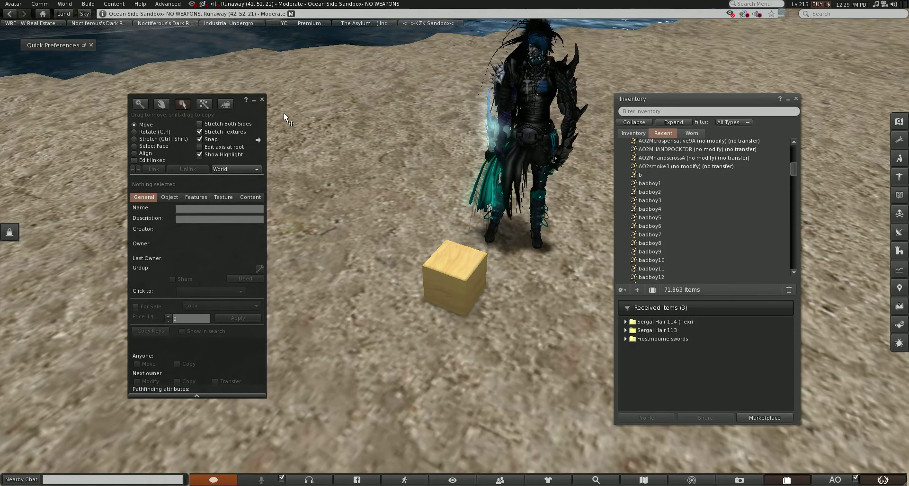
click(262, 100)
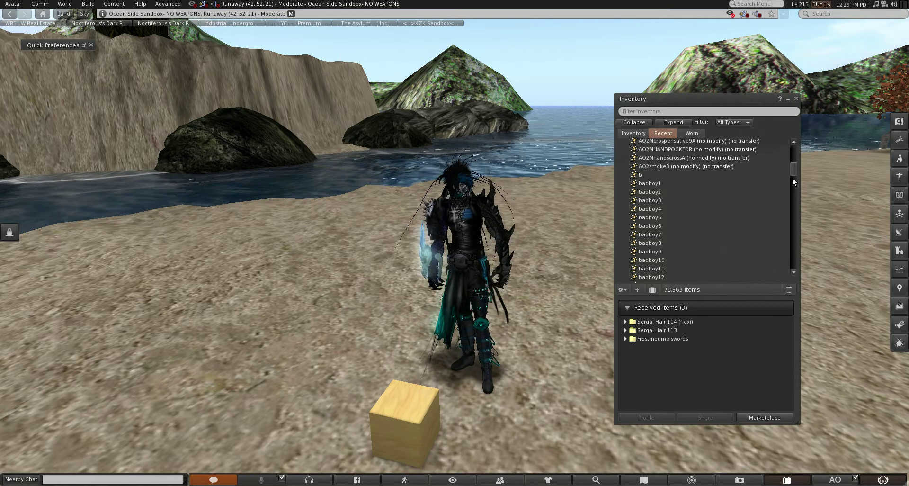
- Open the Animation Overrider settings and place them clear of the inventory, which shows the start of the copied folder
click(794, 158)
drag(794, 157, 794, 155)
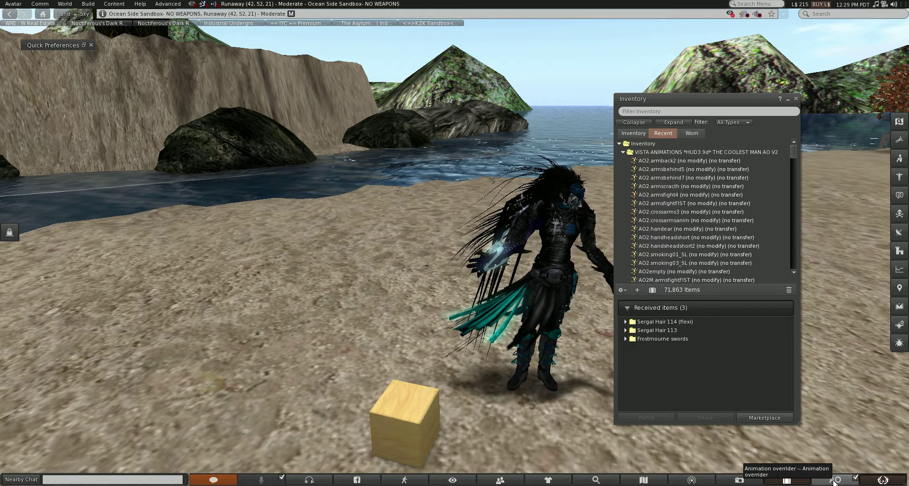
click(835, 480)
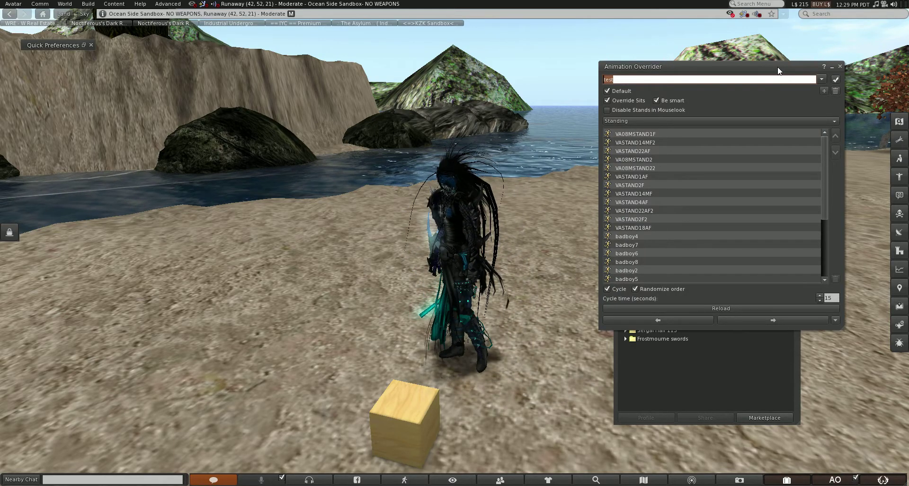
drag(780, 70, 240, 79)
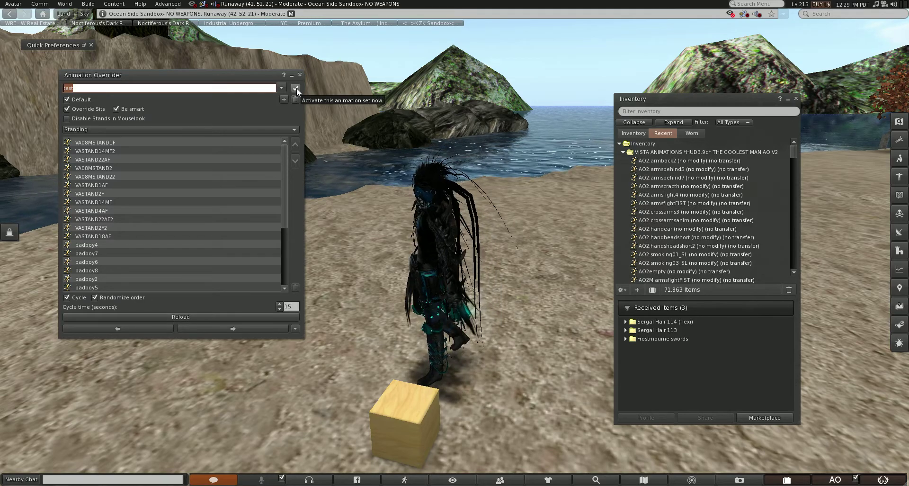
- Create a new AO set named Tutorial AO in the Animation Overrider
click(284, 99)
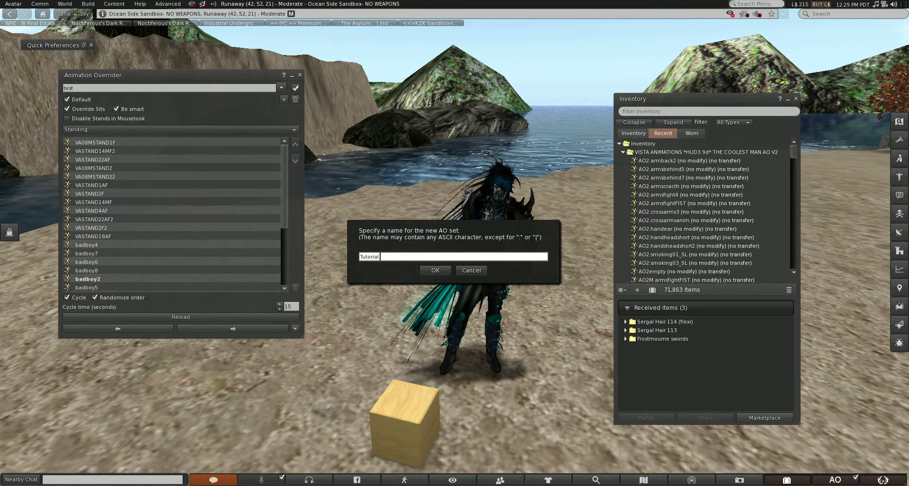
text(Tutorial AO)
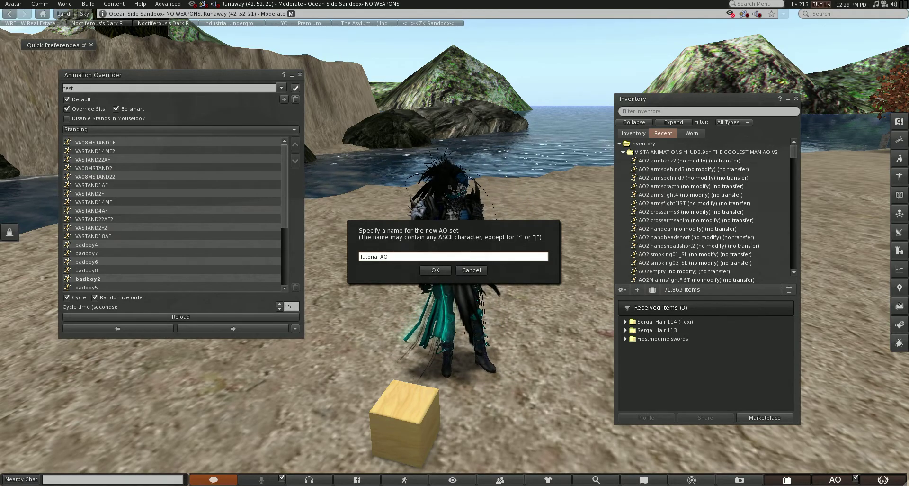
click(434, 269)
scroll(478, 289, up, 2)
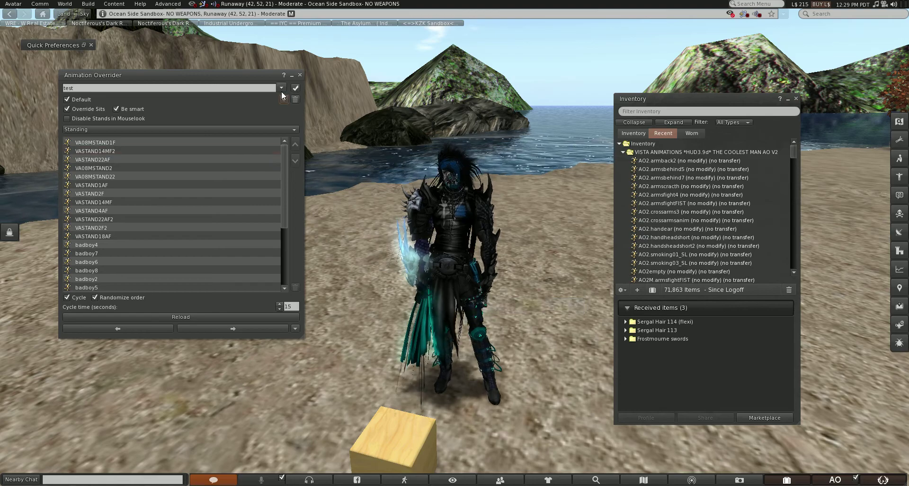
- Select the Tutorial AO set for editing in the Animation Overrider
click(282, 88)
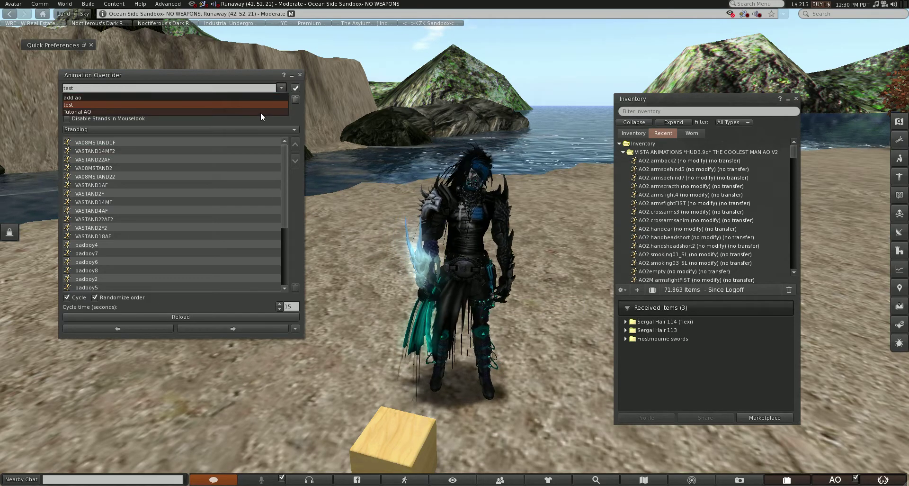
click(260, 112)
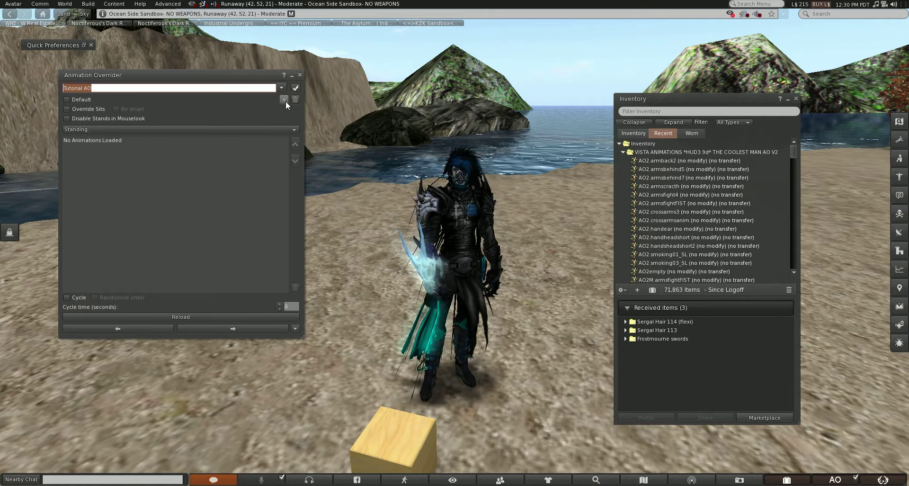
click(279, 88)
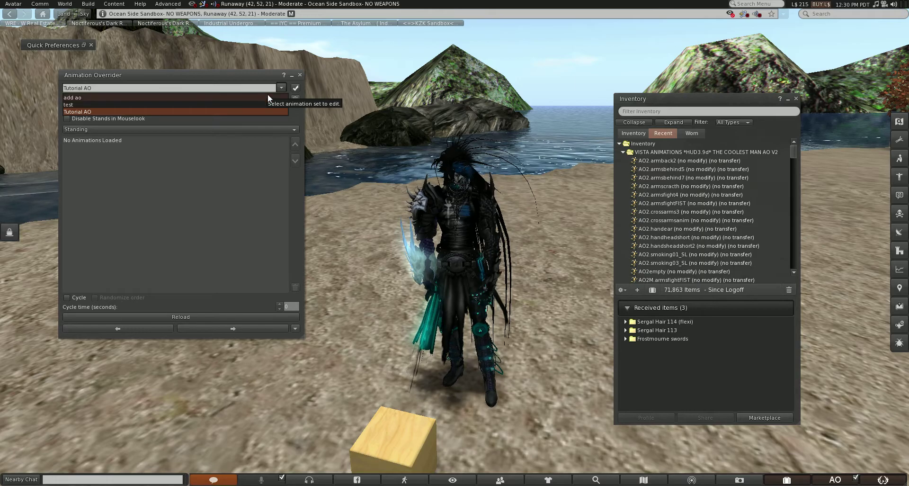
click(280, 88)
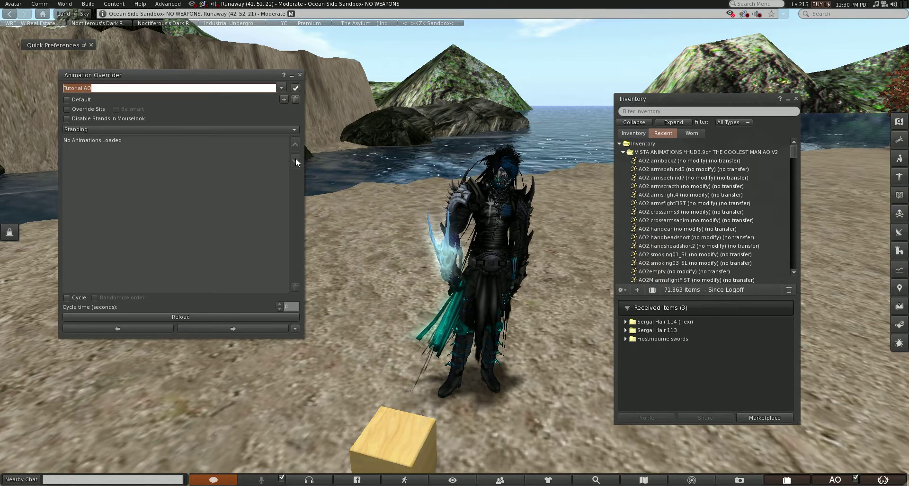
- Add the VASTAND animations, from VASTAND1AF through VASTAND22AF2, from the copied inventory folder to Tutorial AO's Standing group
click(703, 214)
scroll(705, 216, down, 5)
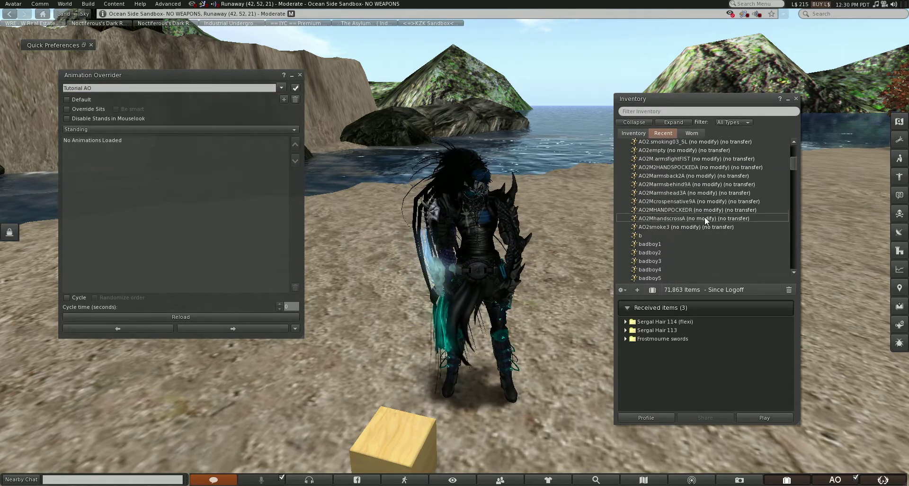
scroll(704, 216, down, 9)
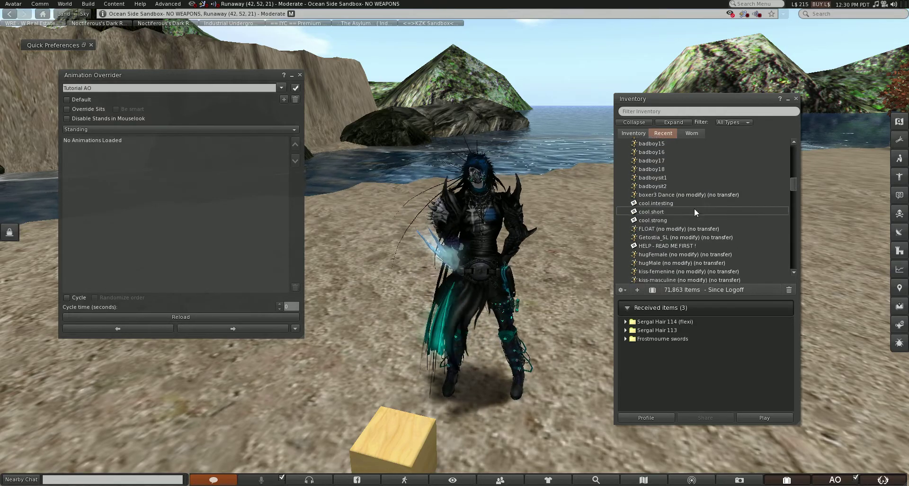
scroll(694, 211, down, 10)
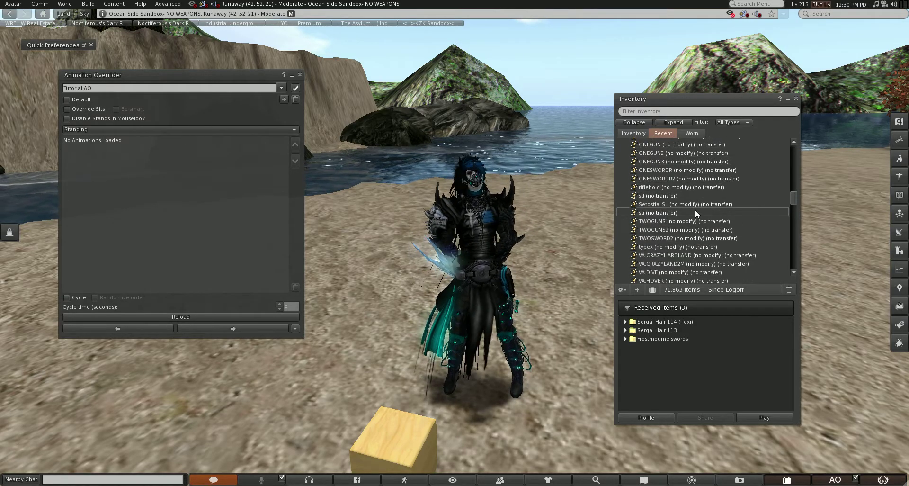
scroll(695, 209, down, 10)
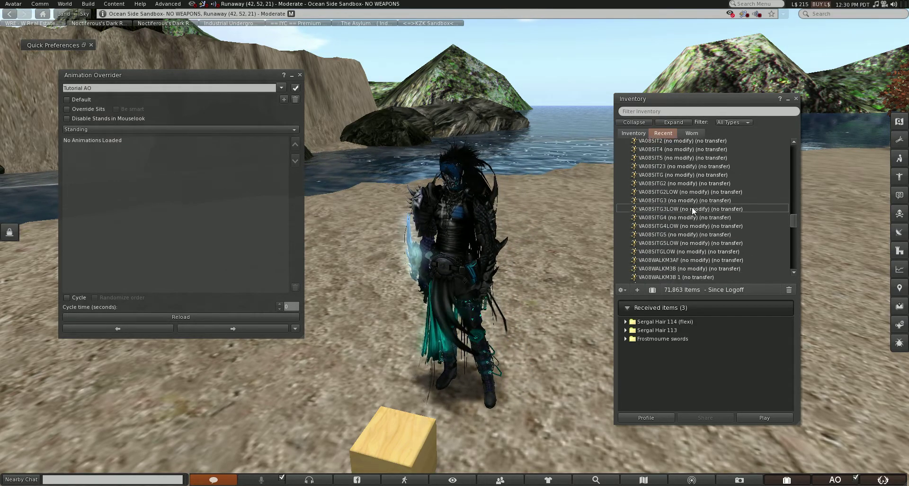
scroll(694, 208, down, 10)
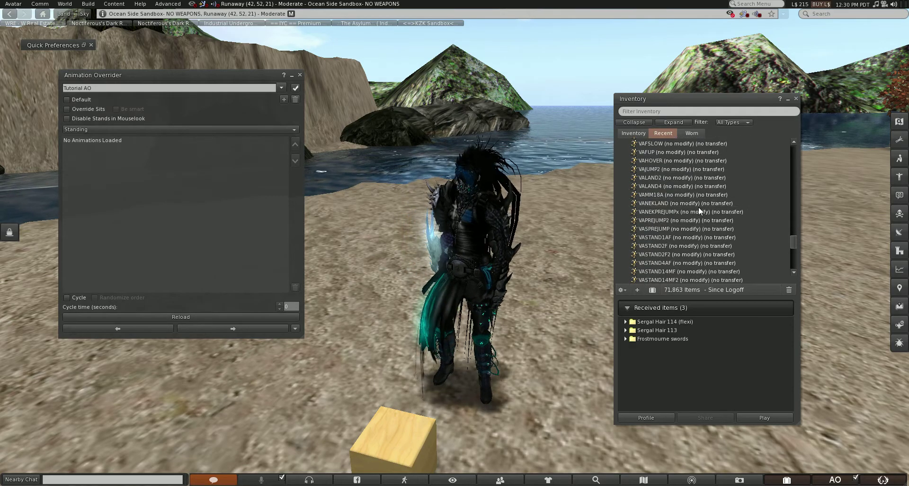
scroll(699, 210, down, 10)
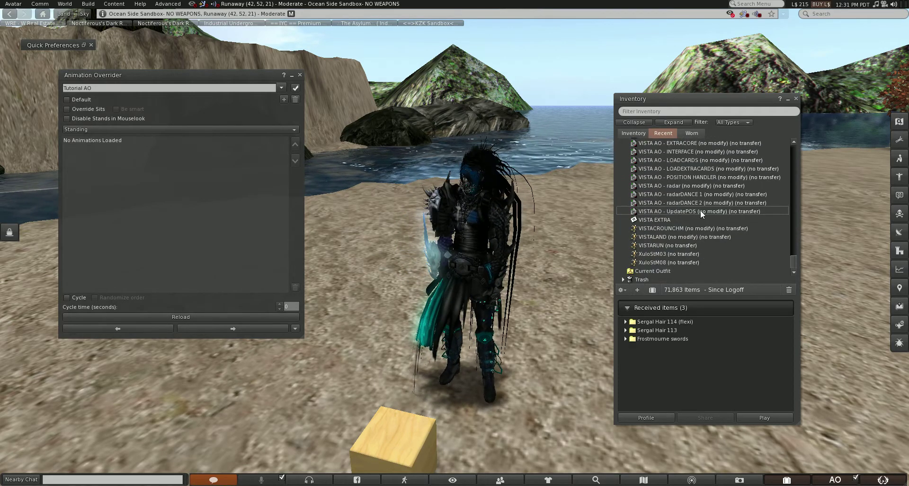
scroll(701, 209, up, 6)
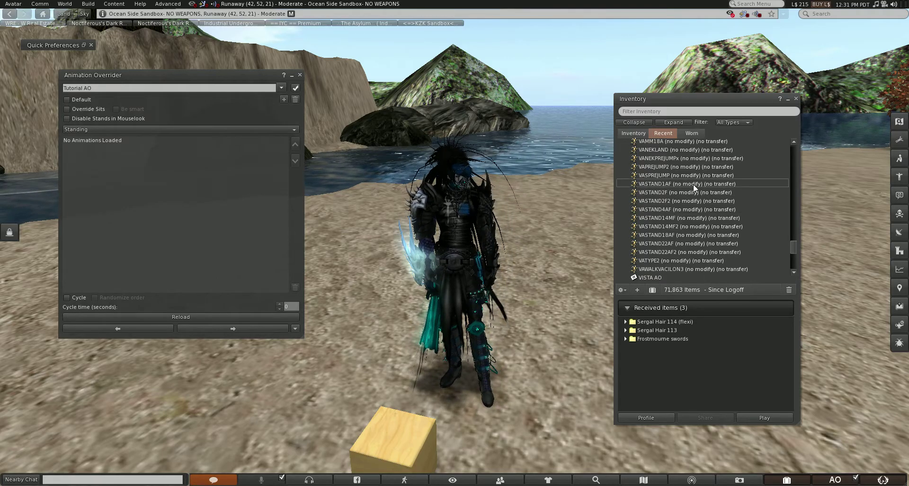
shift+click(691, 254)
scroll(703, 210, up, 4)
scroll(703, 210, up, 5)
scroll(702, 209, down, 6)
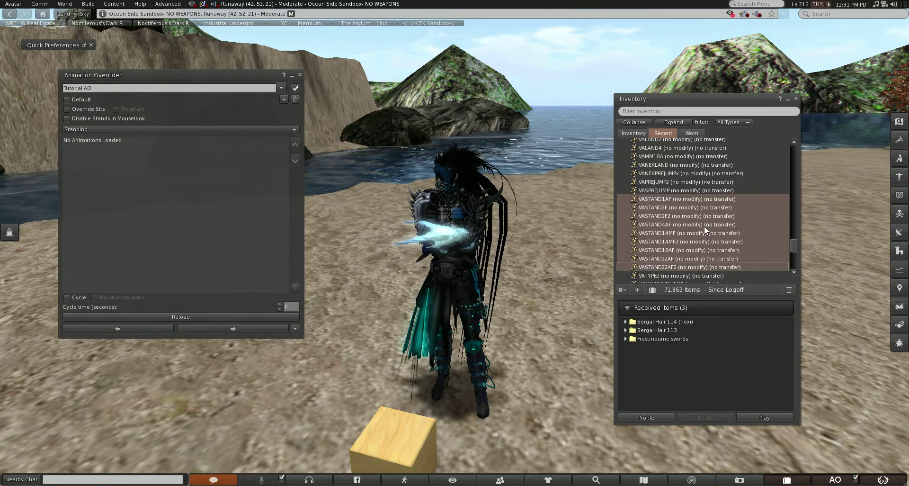
drag(697, 226, 166, 211)
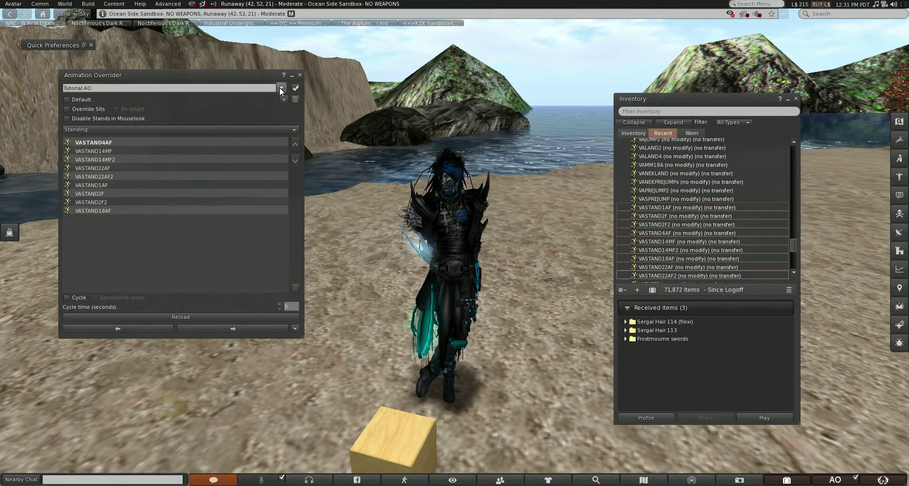
- Switch the Animation Overrider to its compact view and return it to the full configuration interface
double_click(101, 141)
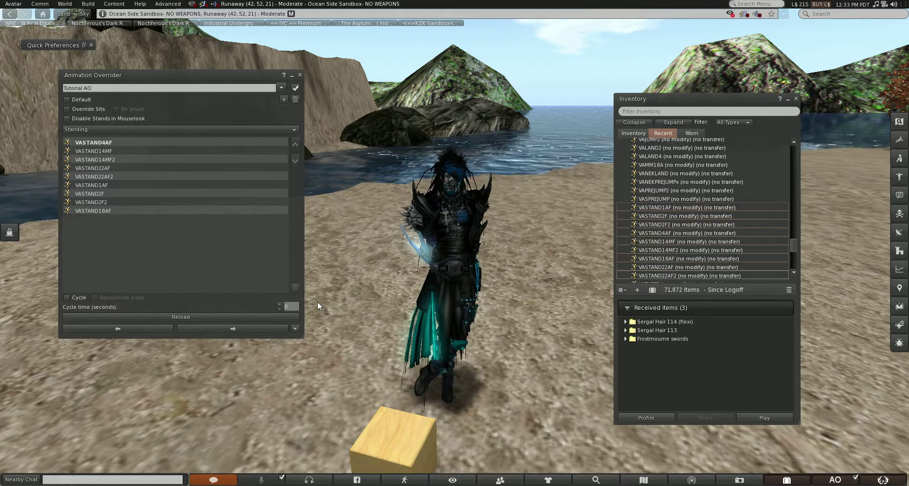
mouse_move(294, 309)
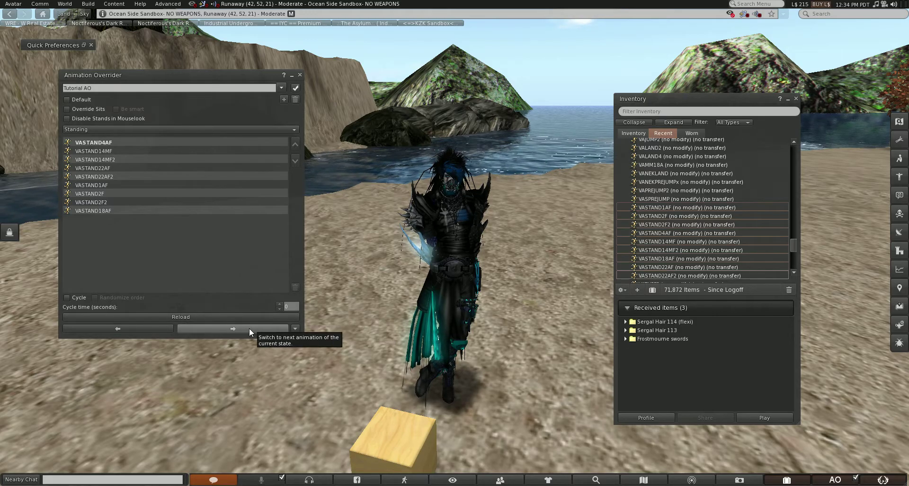
click(295, 329)
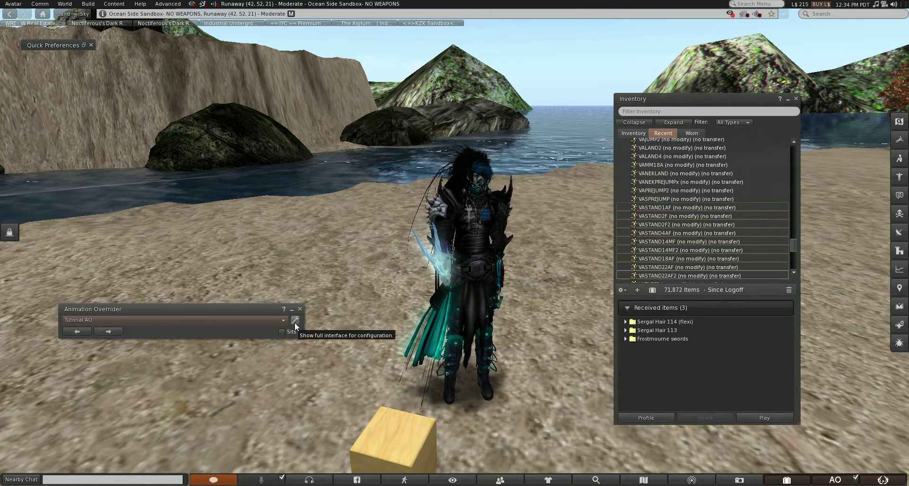
click(294, 322)
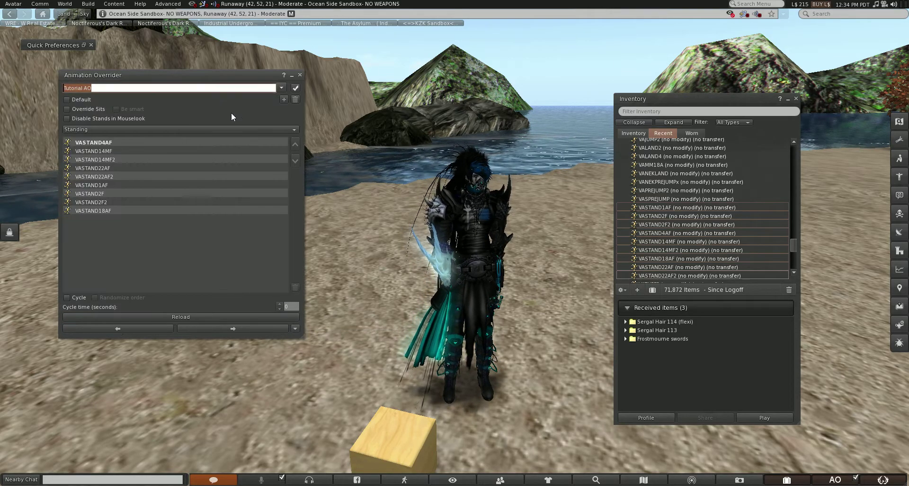
- Select the test animation set and activate it as the current AO
click(281, 87)
click(277, 103)
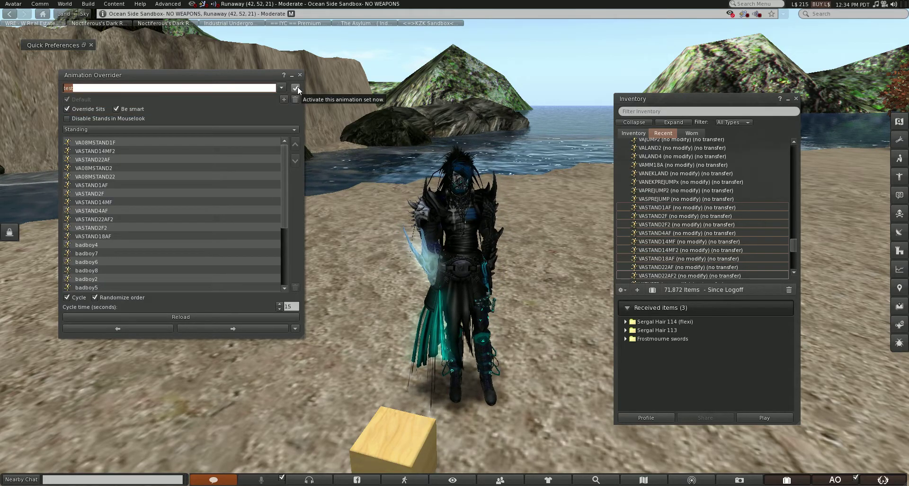
click(297, 86)
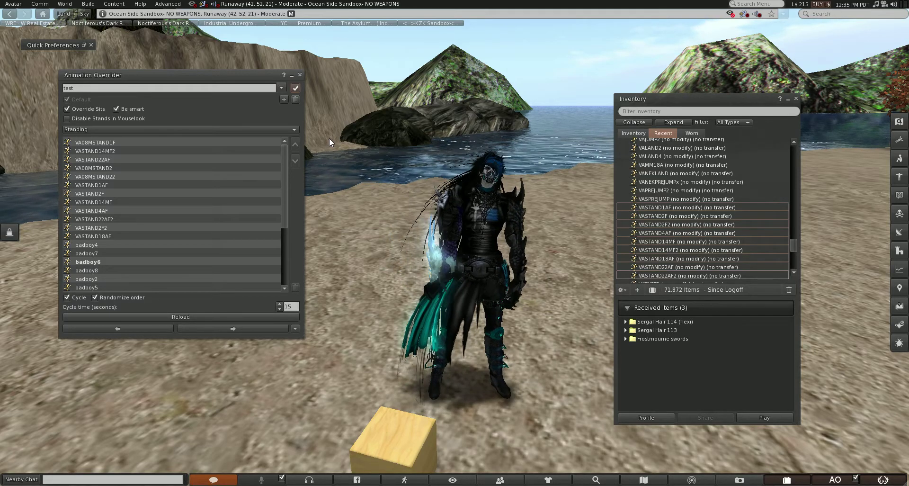
- Stop the avatar's running animations with the Avatar Health command Stop Avatar Animations
click(14, 3)
mouse_move(61, 136)
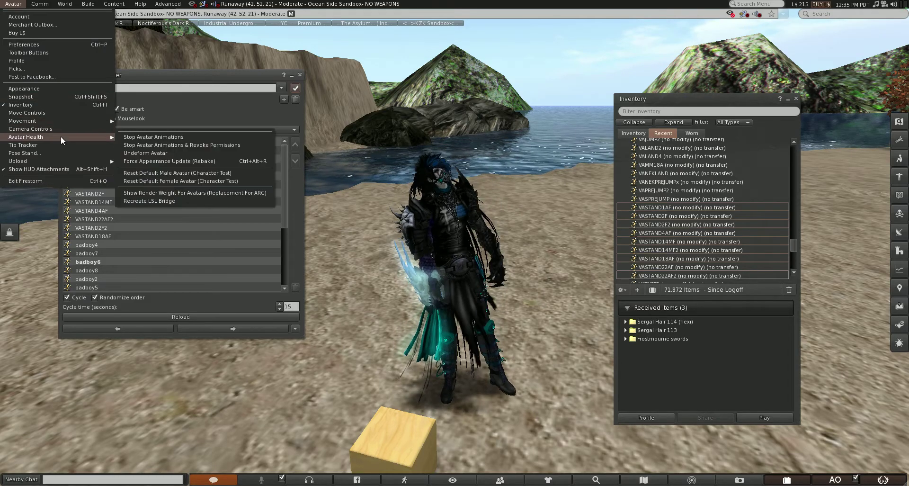
click(136, 138)
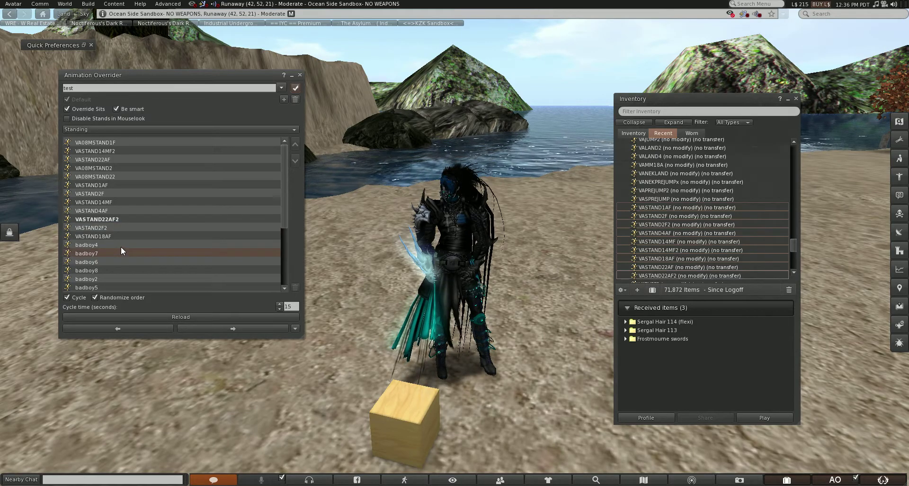
- Select badboy4 in the test set's Standing list and close the Animation Overrider
click(121, 245)
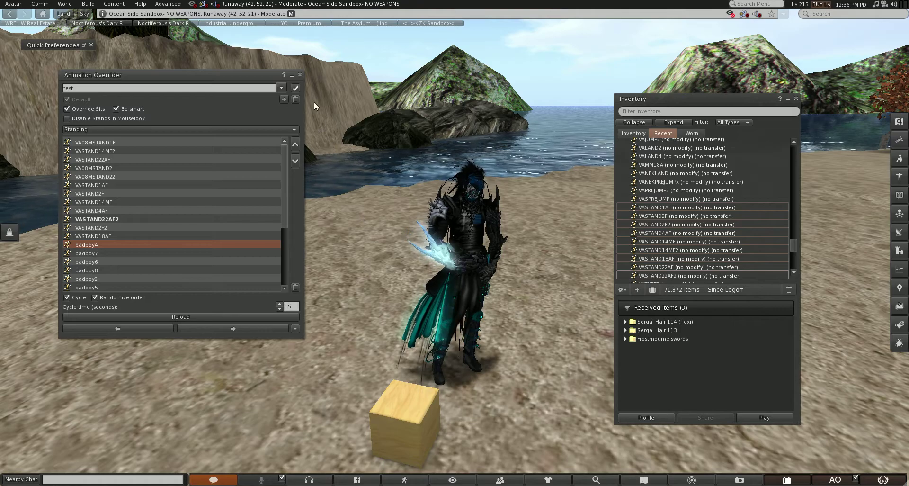
click(300, 74)
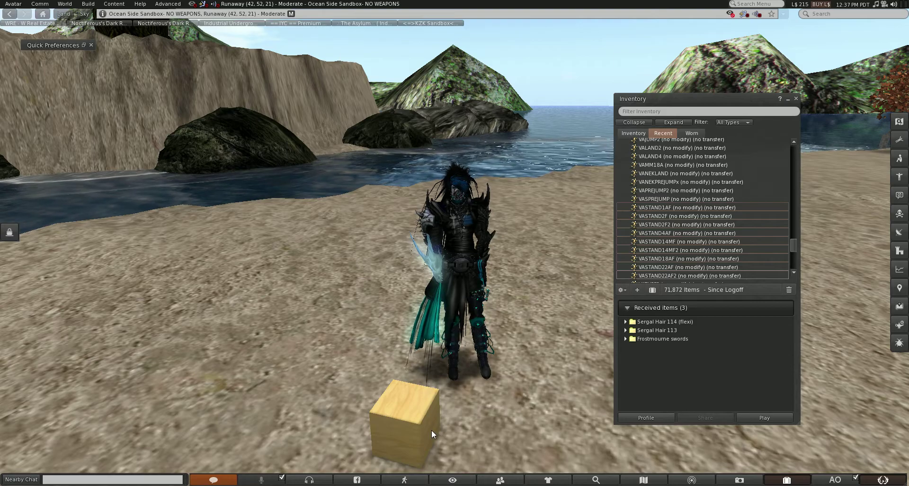
- Take the wooden box from the ground into the inventory and bring the camera closer to the avatar
right_click(419, 424)
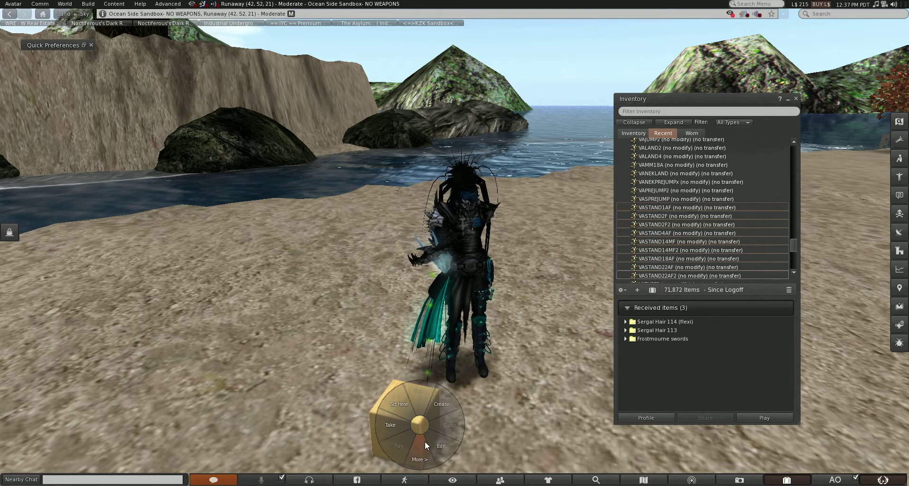
click(425, 440)
click(441, 428)
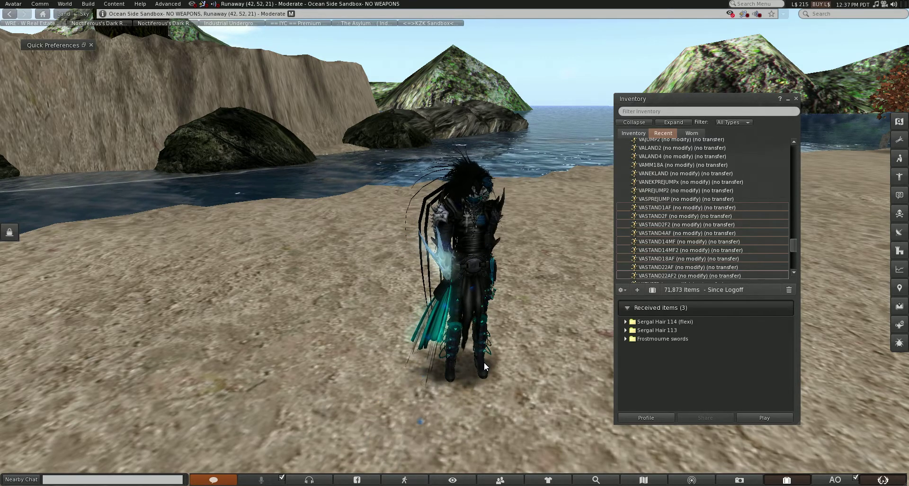
scroll(484, 362, up, 3)
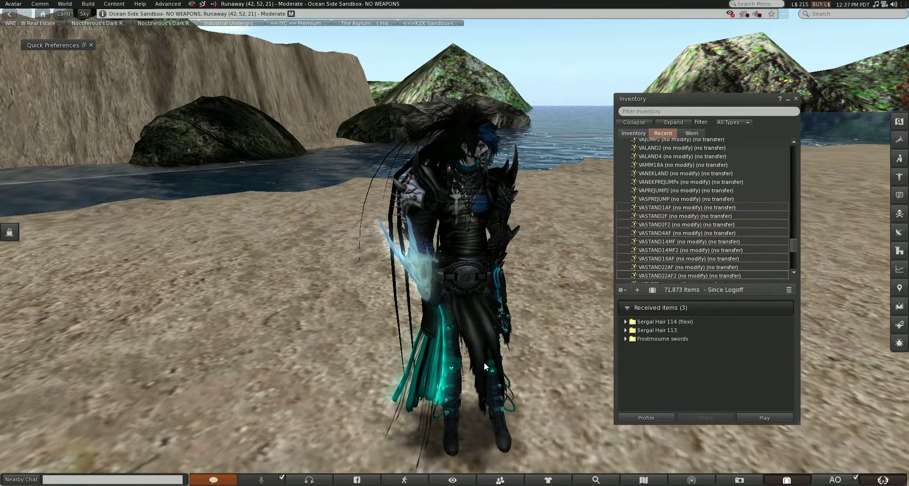